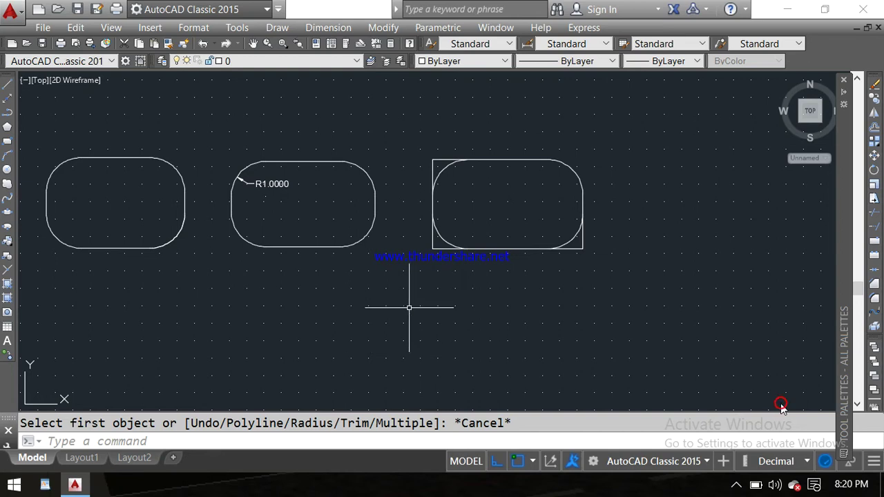
Pan the drawing to bring the leftmost rounded rectangle into view
middle_drag(389, 281, 452, 273)
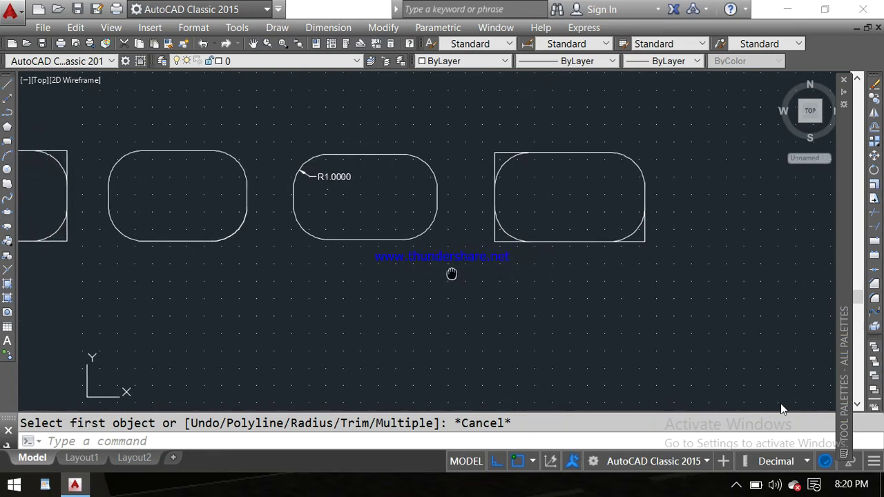
middle_drag(300, 269, 420, 269)
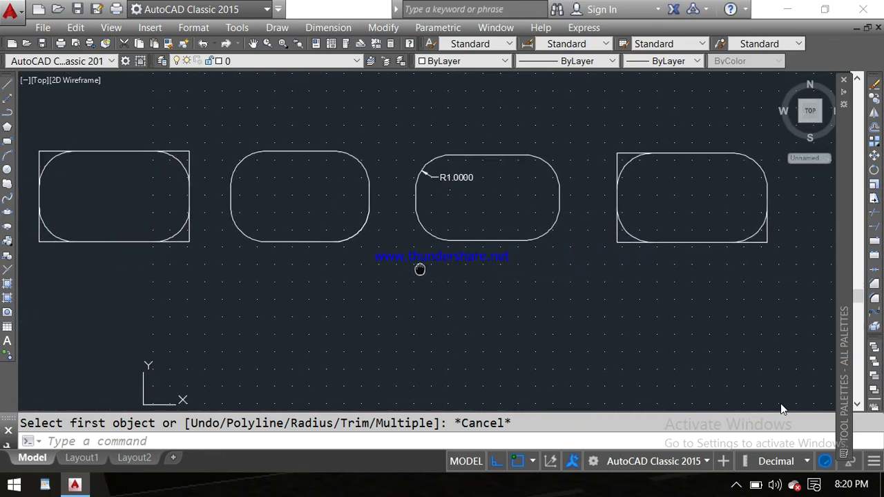
click(736, 486)
click(705, 336)
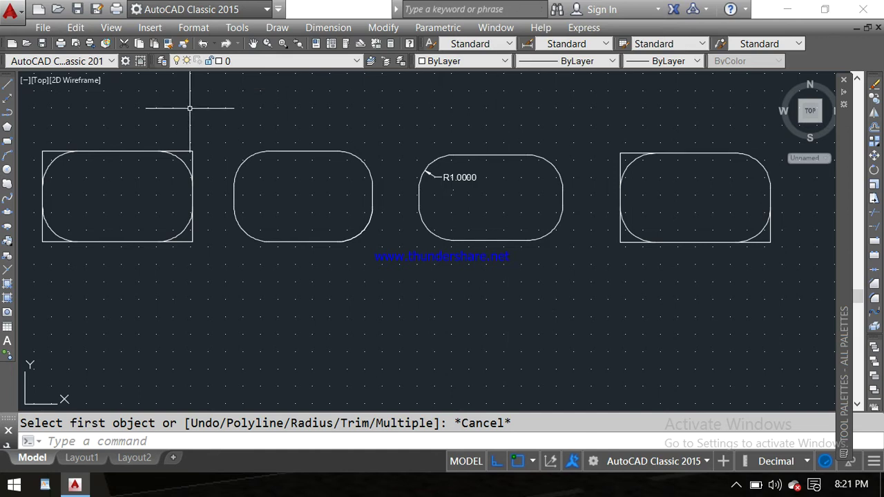
Zoom and pan to center the R1.0000 rectangle within the row of rounded rectangles
scroll(481, 164, down, 1)
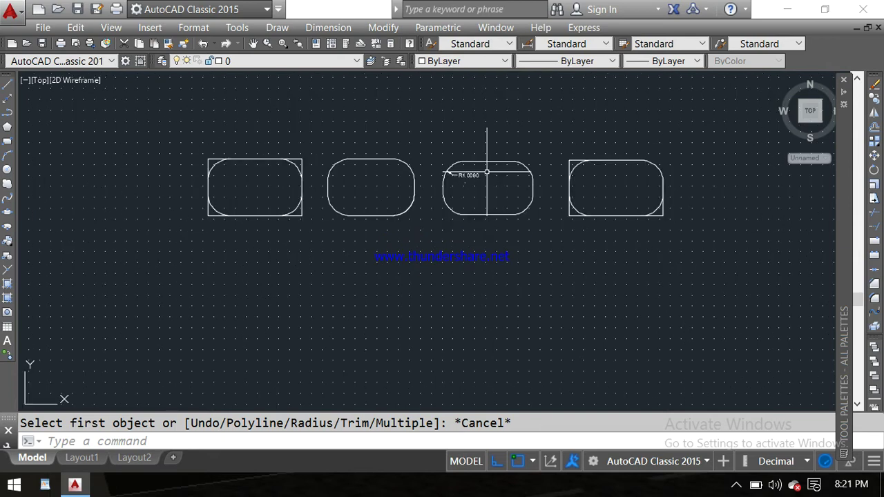
scroll(614, 167, up, 1)
mouse_move(665, 168)
middle_down()
mouse_move(465, 189)
mouse_move(426, 172)
mouse_move(434, 162)
middle_up()
mouse_move(369, 189)
middle_down()
mouse_move(419, 203)
mouse_move(628, 204)
middle_up()
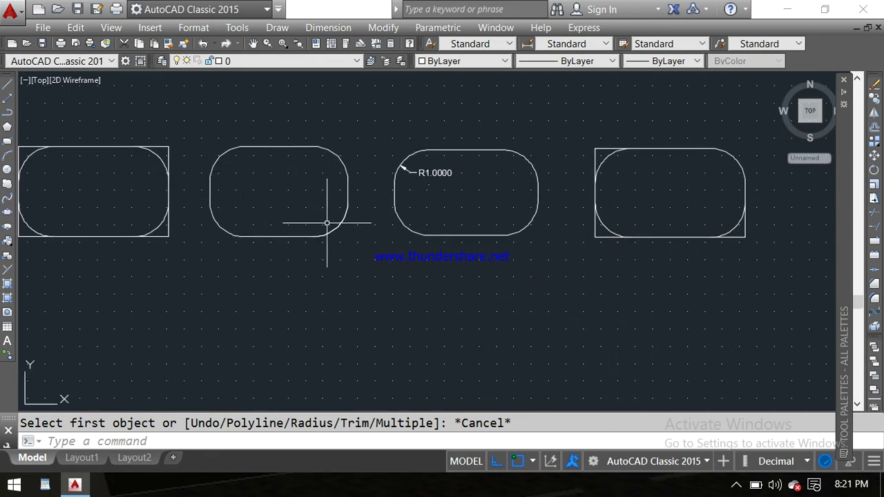
middle_drag(150, 174, 275, 174)
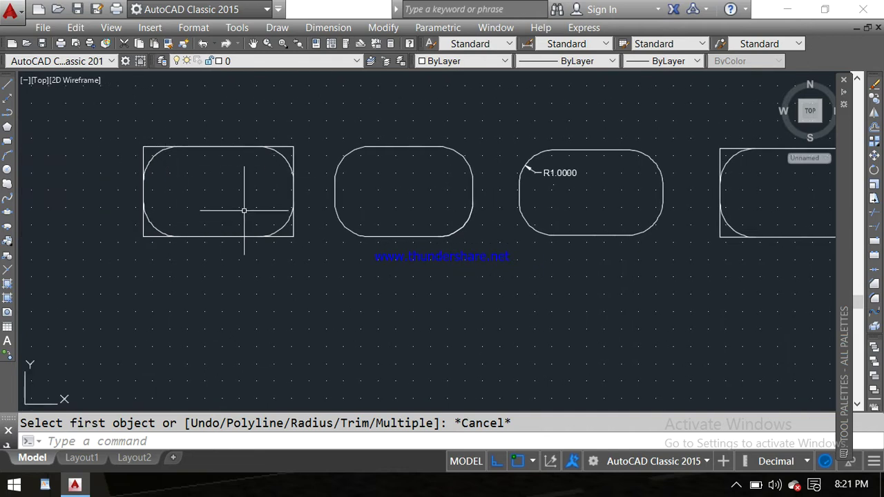
middle_drag(562, 177, 389, 192)
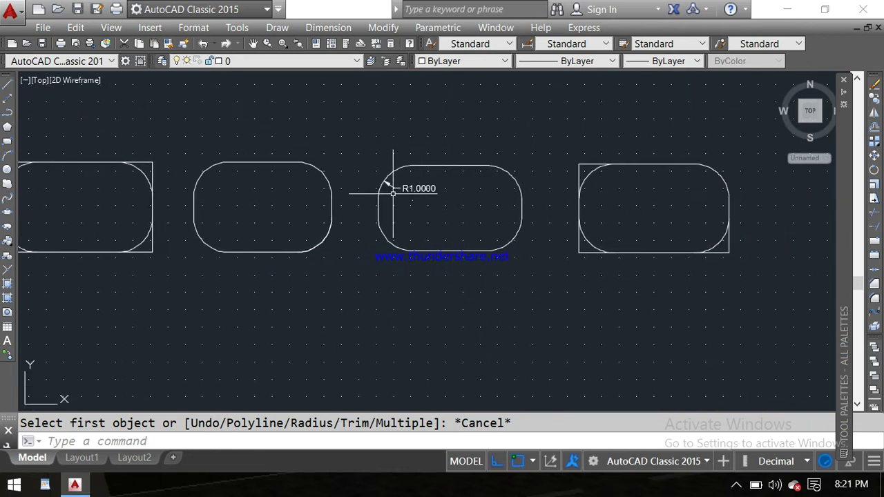
scroll(389, 191, up, 2)
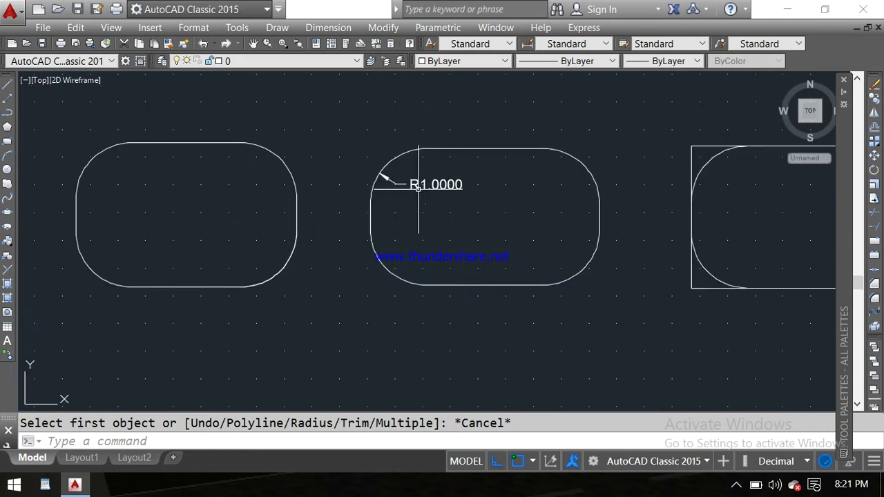
scroll(418, 187, down, 2)
middle_drag(558, 250, 375, 198)
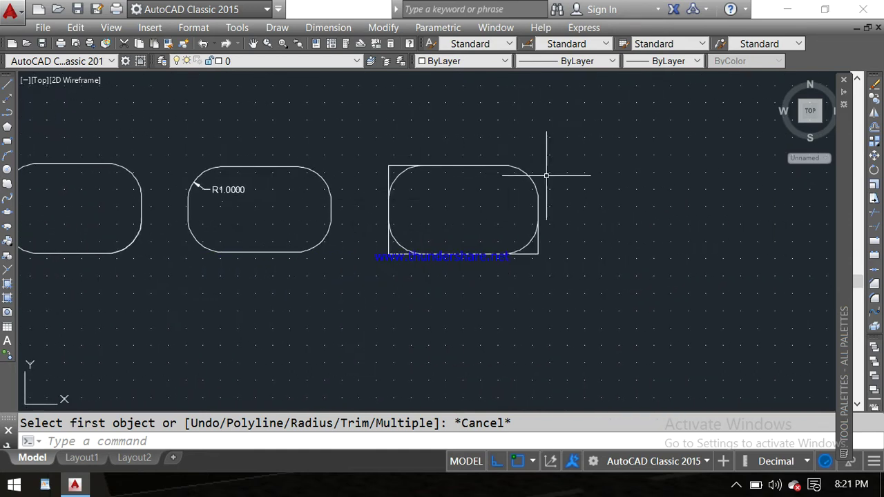
scroll(547, 174, down, 2)
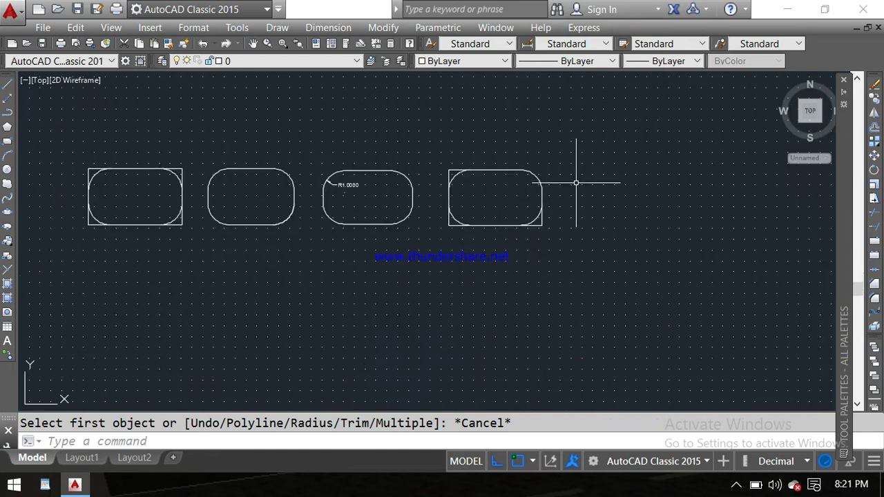
scroll(577, 186, up, 2)
middle_drag(420, 188, 615, 179)
mouse_move(483, 247)
middle_down()
mouse_move(539, 219)
mouse_move(543, 227)
middle_up()
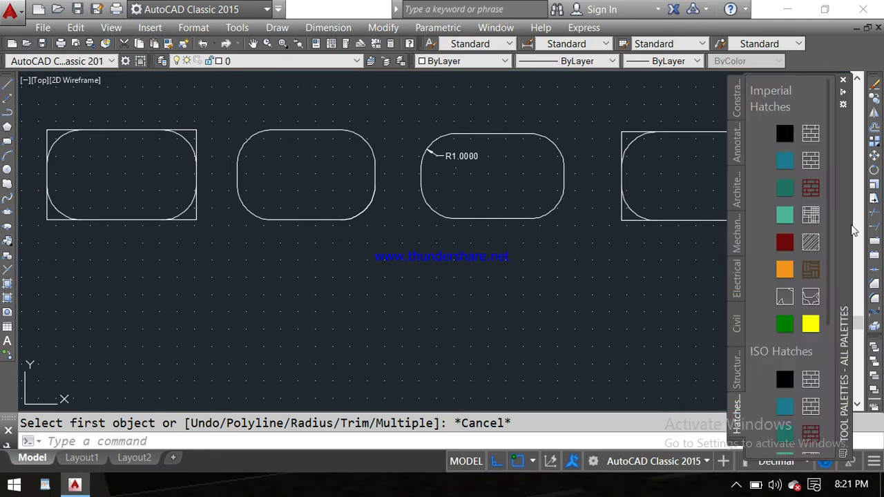
Make an empty window selection below the shapes, browse the Modify menu, and cancel
click(614, 316)
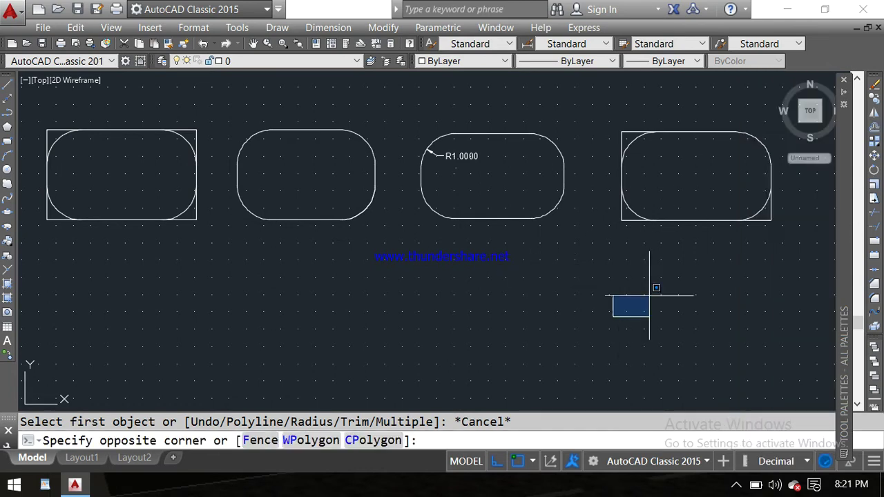
click(732, 308)
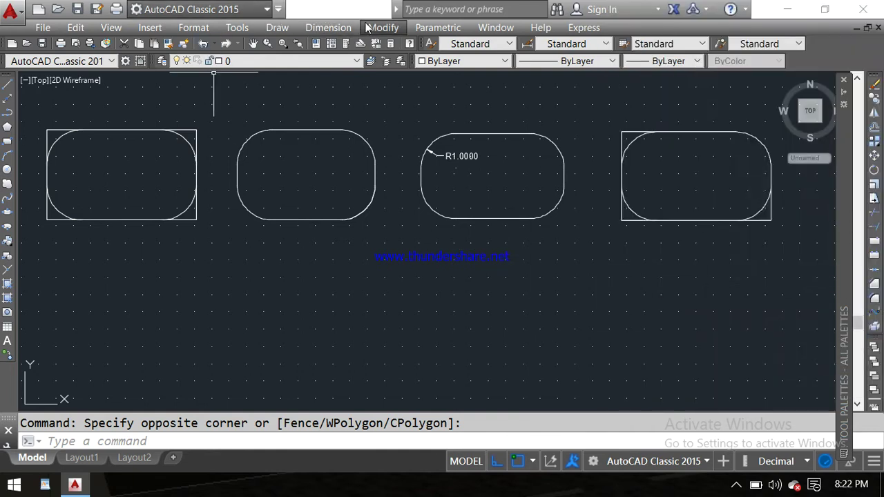
click(373, 28)
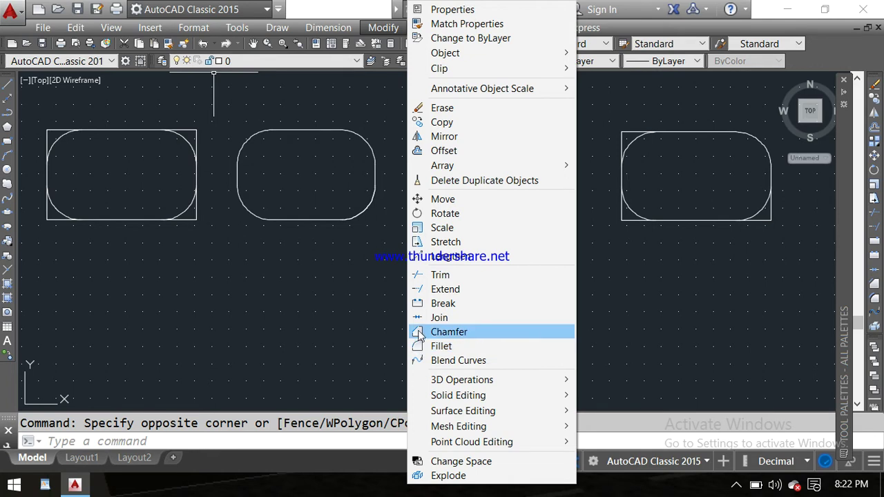
click(393, 305)
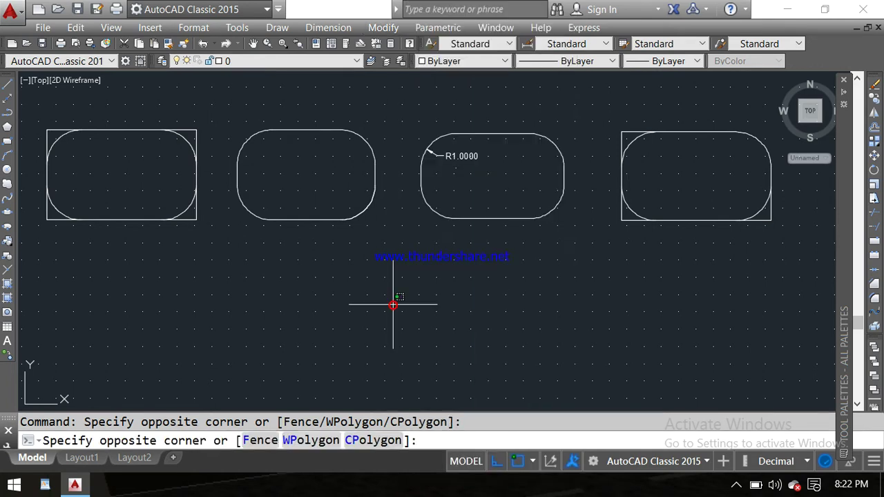
click(449, 295)
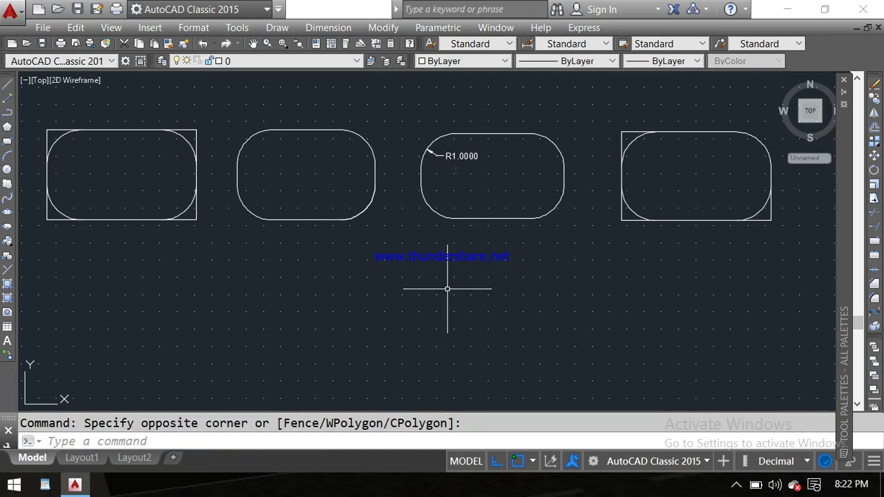
key(Escape)
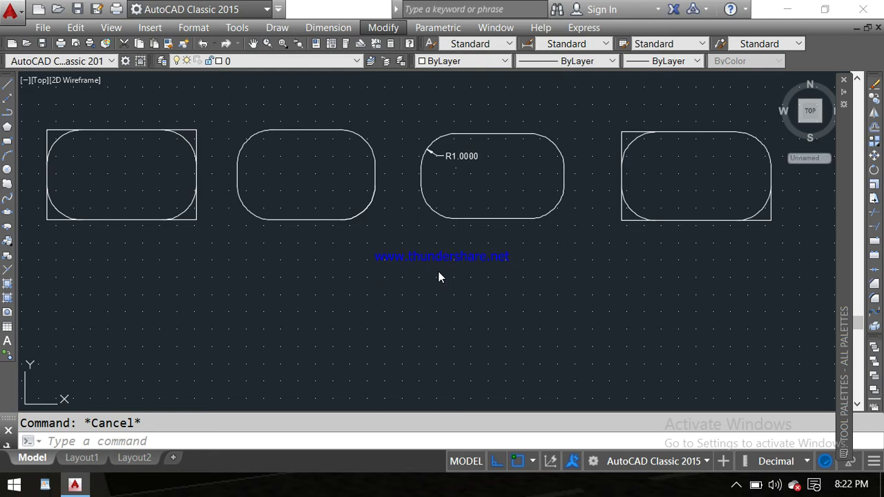
Clear the pending selections and start the FILLET command with fil
click(385, 311)
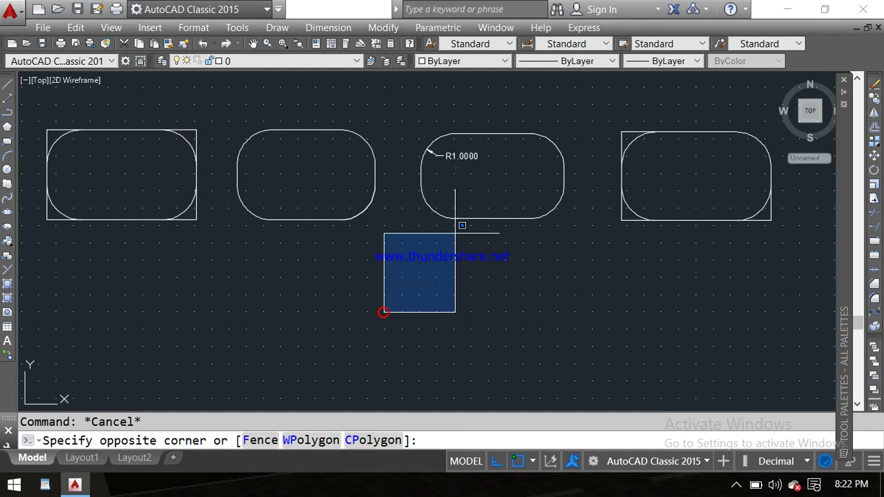
key(Escape)
click(375, 343)
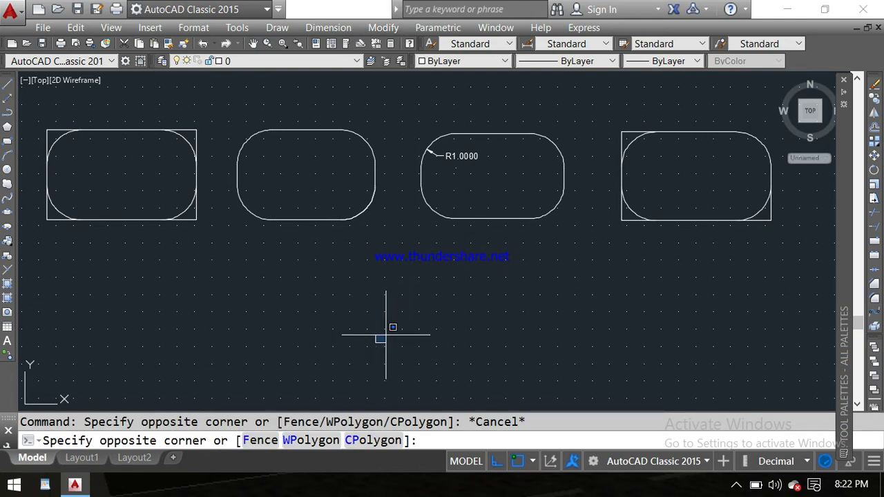
text(fil)
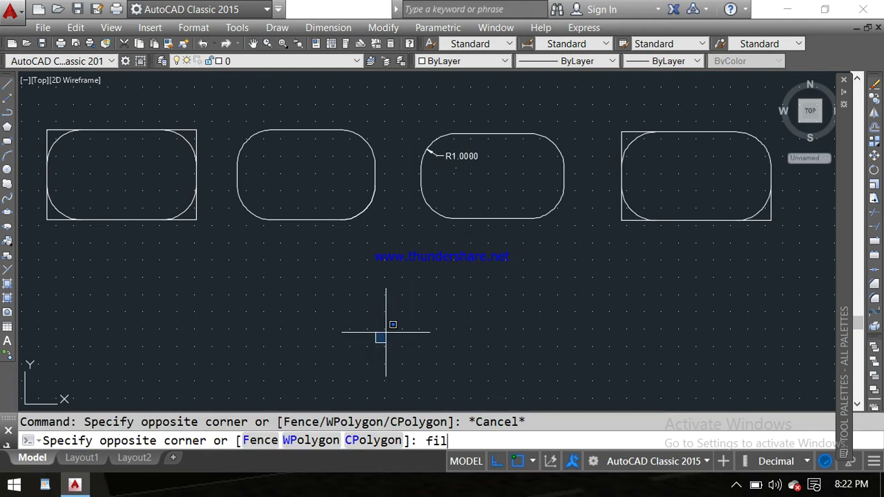
key(Return)
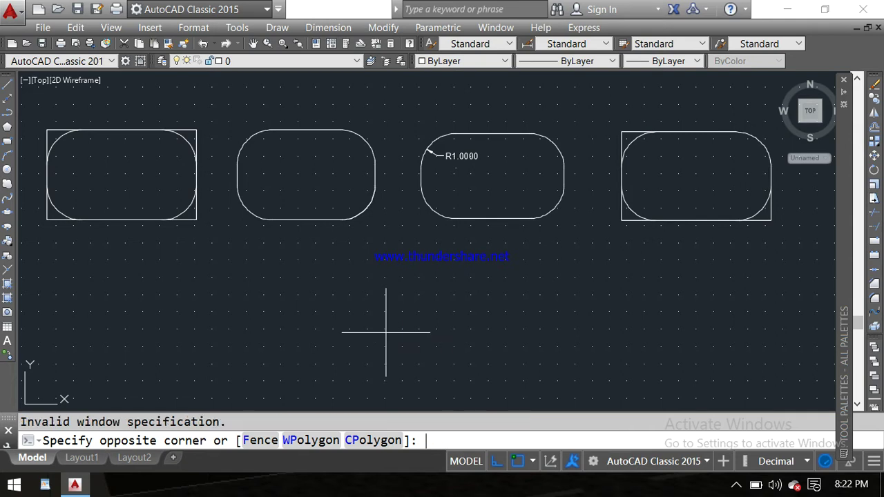
key(Escape)
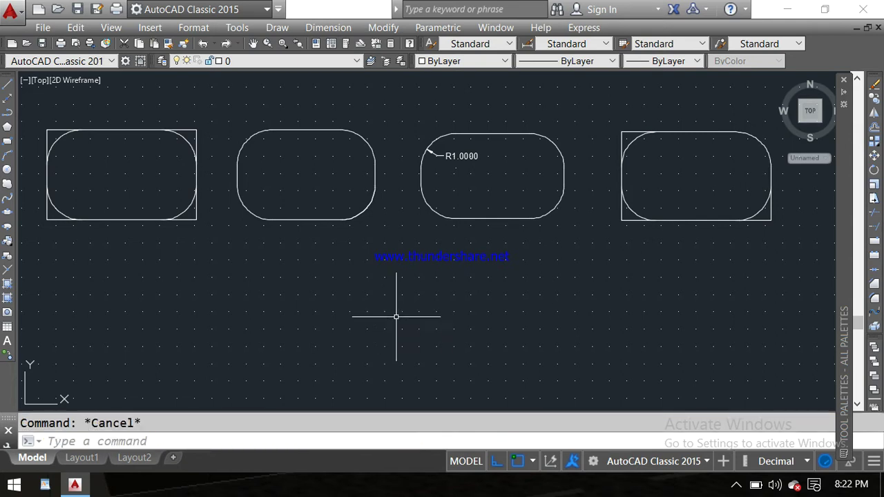
text(fi)
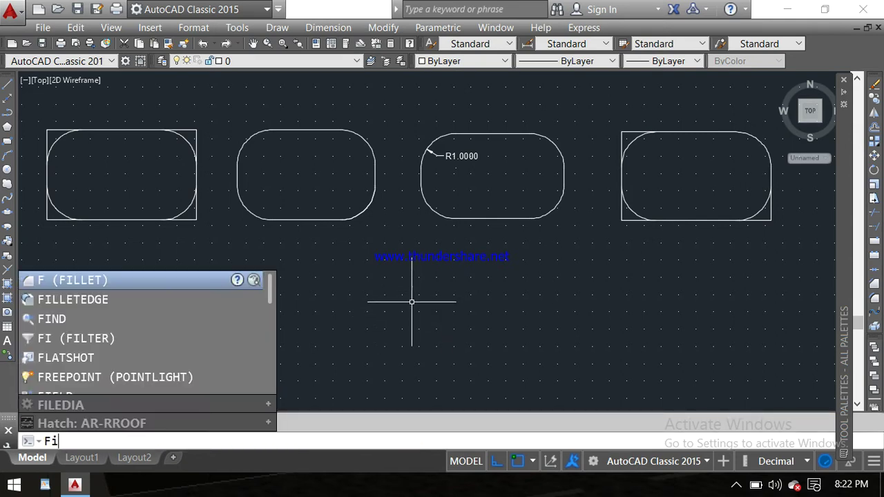
text(l)
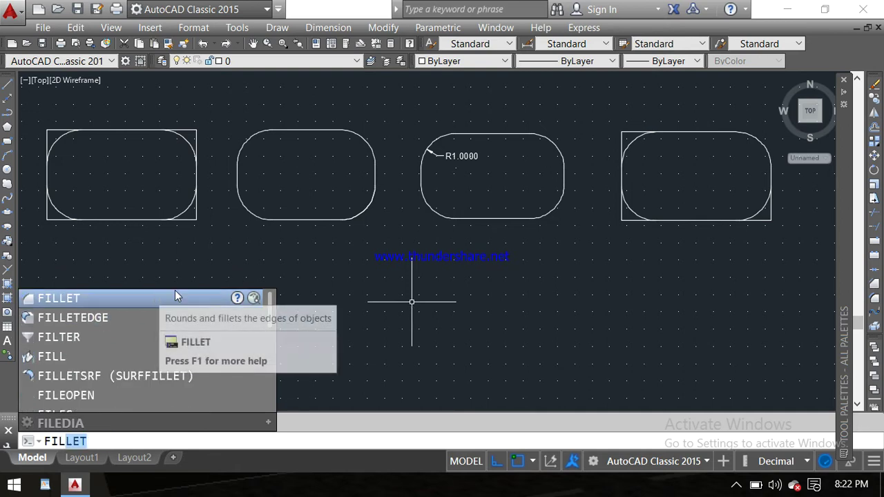
key(Escape)
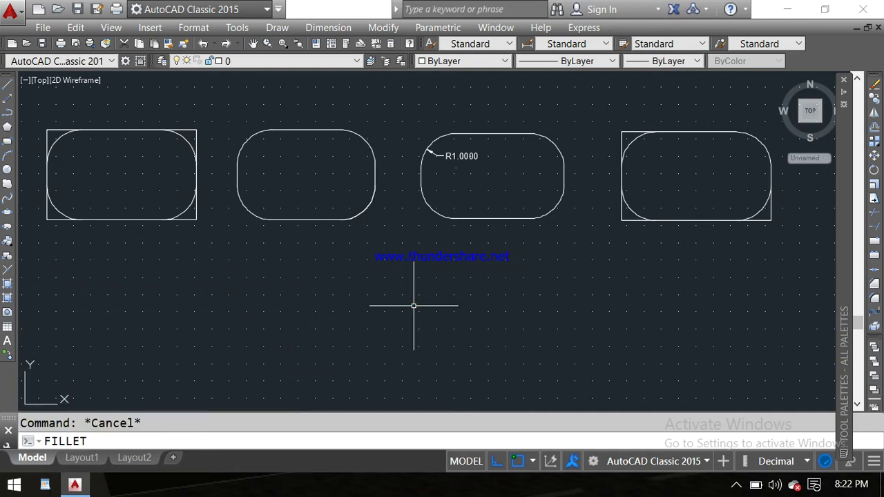
key(Return)
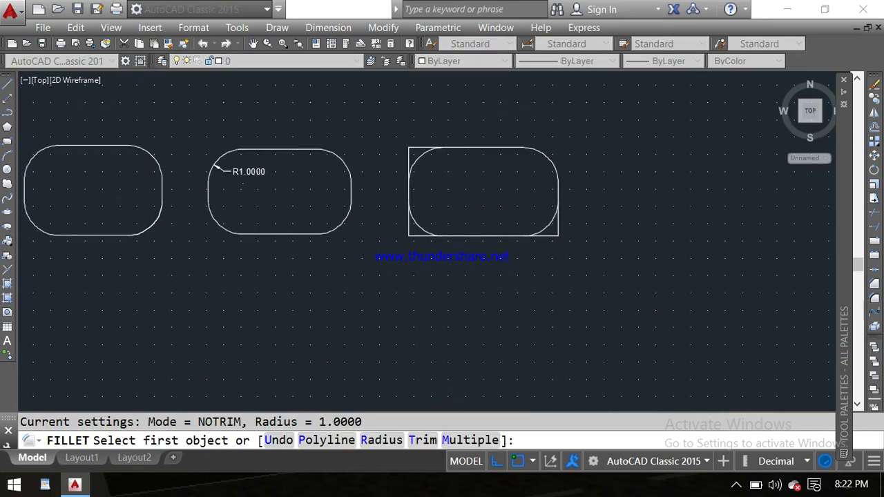
Zoom out to the whole row, cancel FILLET, and pan the drawing left
scroll(316, 276, down, 4)
middle_drag(316, 277, 359, 253)
key(Escape)
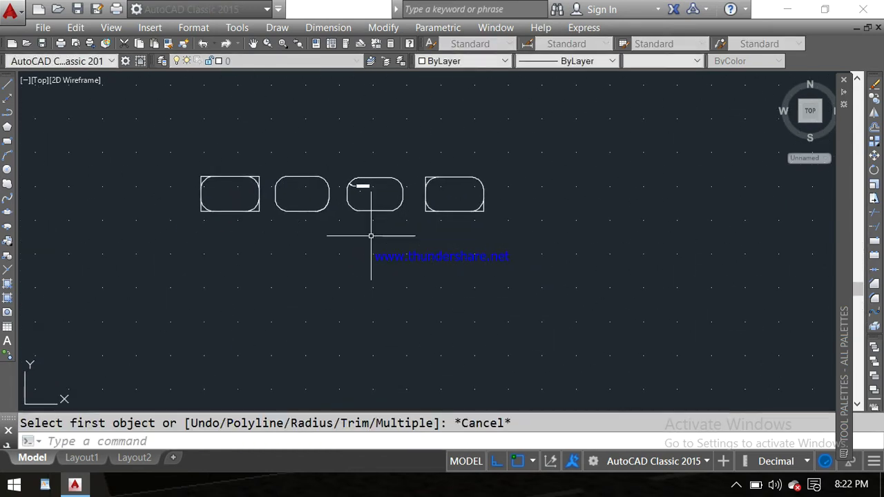
key(Escape)
middle_drag(469, 268, 375, 266)
scroll(380, 193, up, 3)
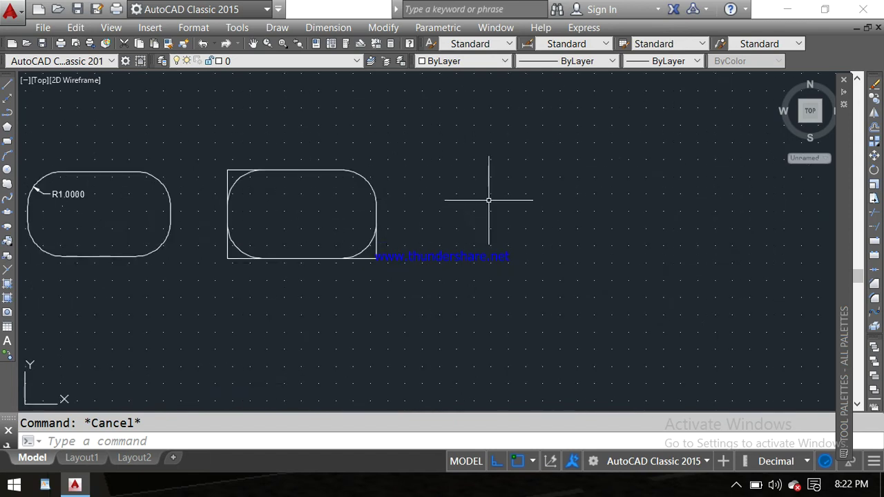
scroll(449, 204, up, 2)
Draw a square-cornered rectangle with RECTANG and pan left to make room
text(r )
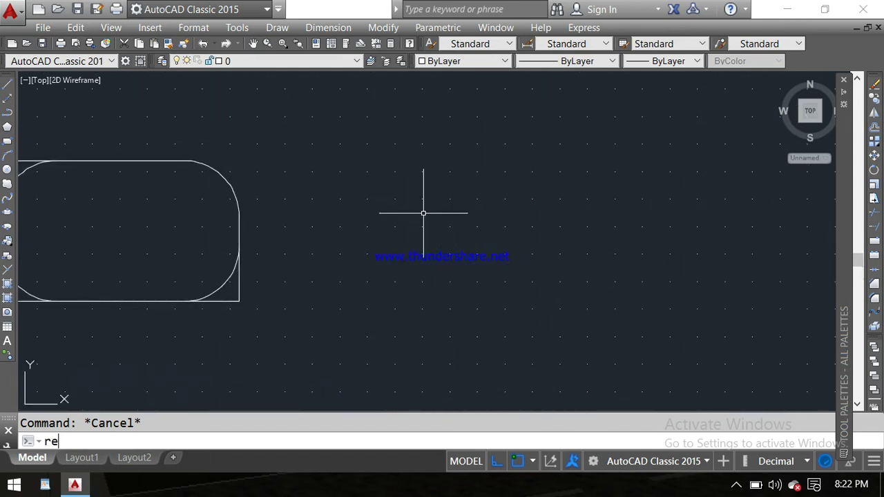
text(c)
key(Return)
click(334, 163)
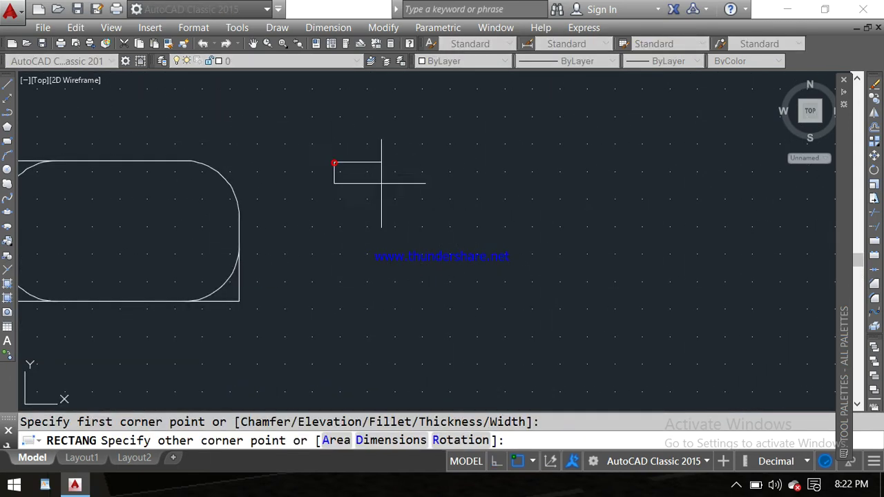
click(572, 295)
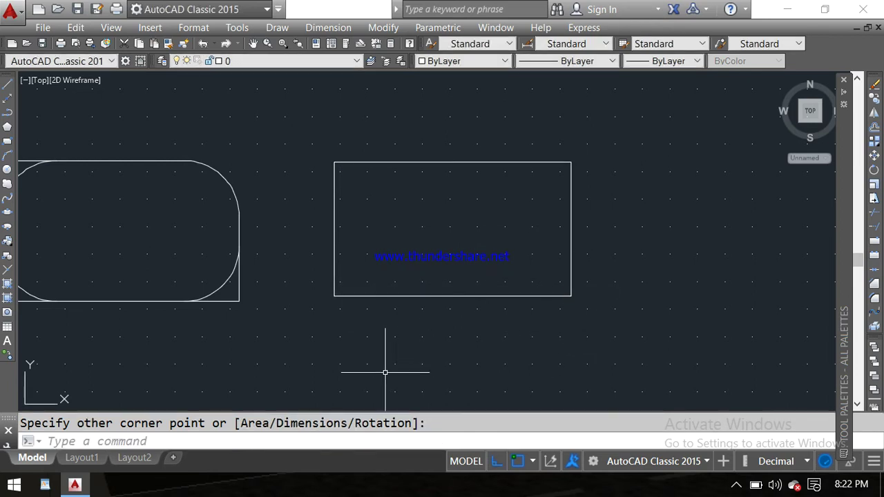
middle_drag(561, 323, 380, 310)
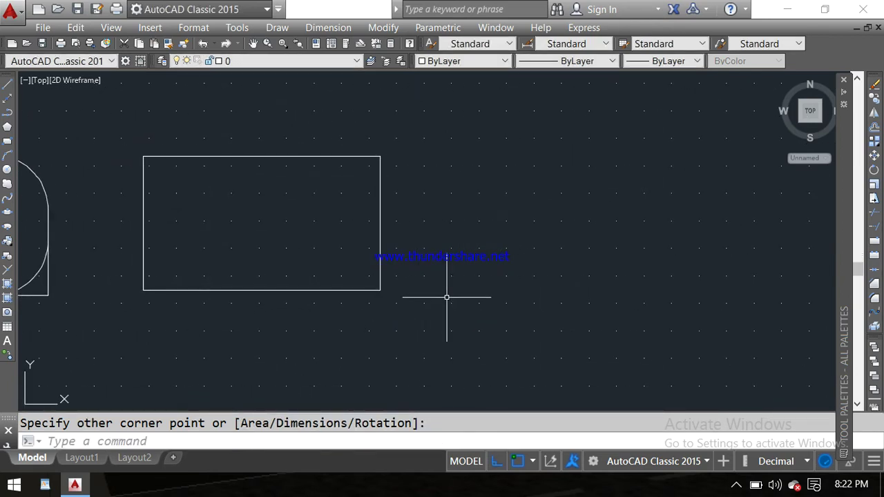
Trace a second rectangle to the right from four closed LINE segments
text(l)
key(Return)
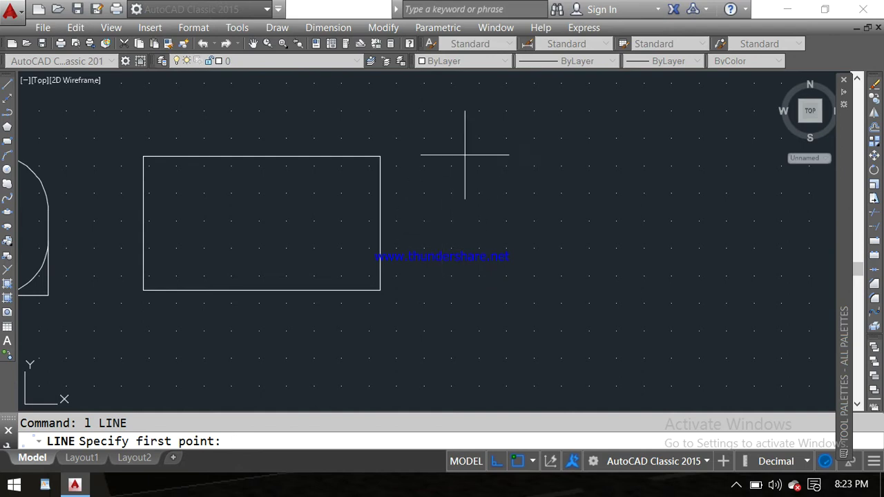
click(463, 157)
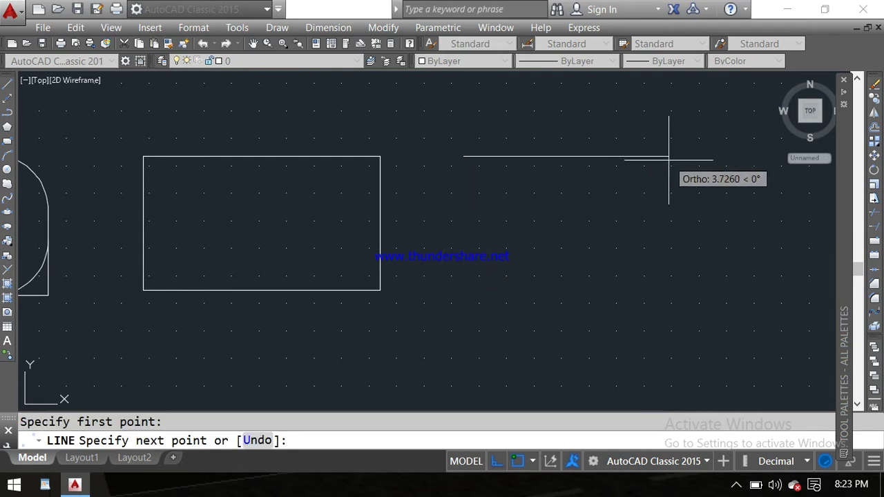
click(668, 158)
click(670, 280)
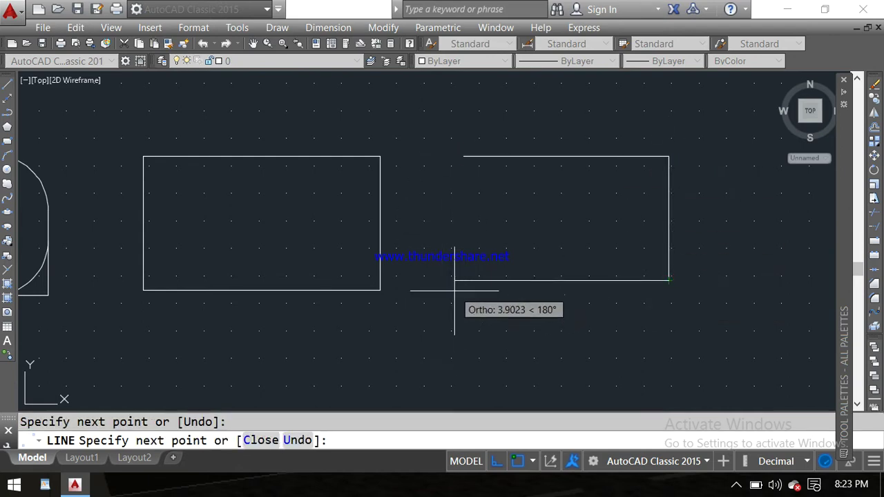
click(459, 280)
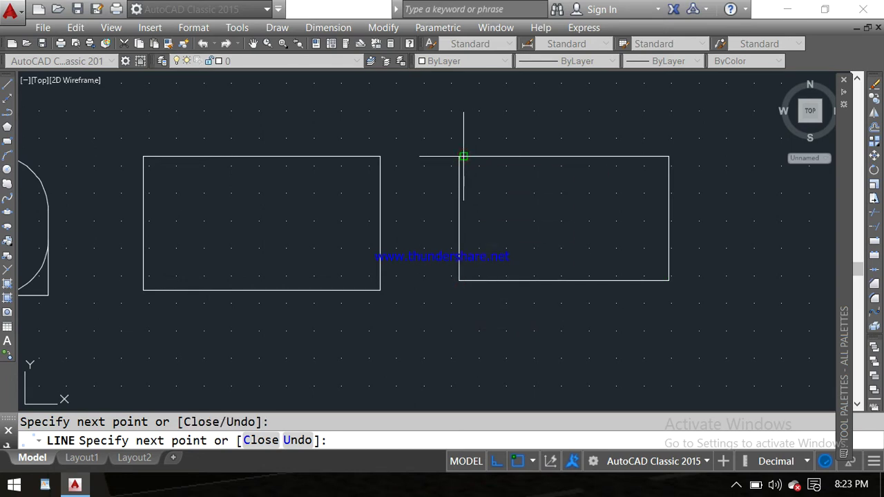
click(463, 157)
key(Return)
middle_drag(427, 211, 514, 202)
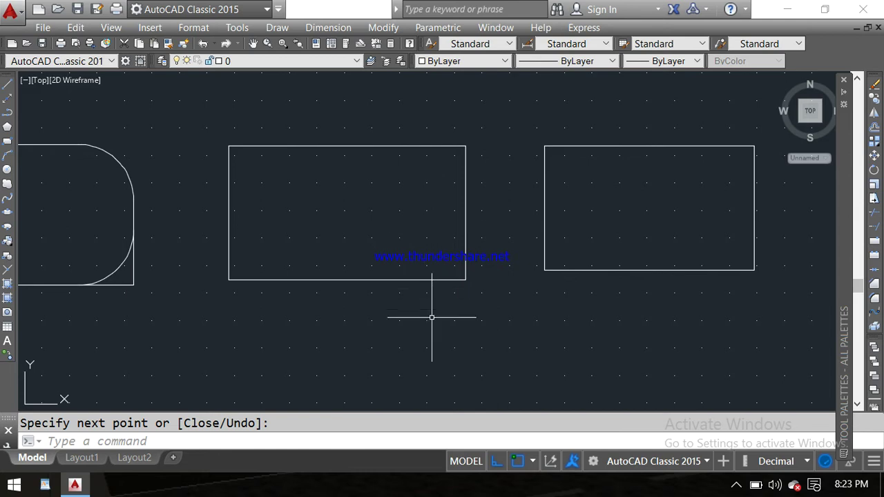
mouse_move(428, 310)
middle_down()
mouse_move(439, 210)
mouse_move(433, 271)
middle_up()
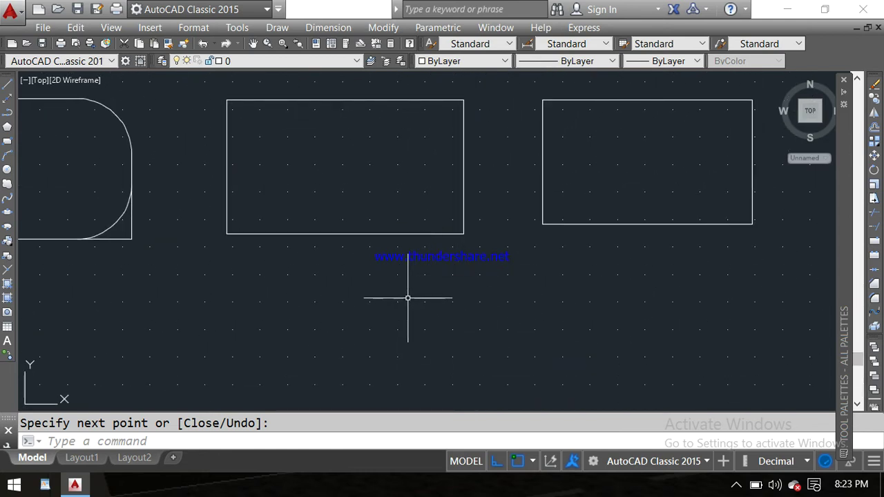
text(fFI)
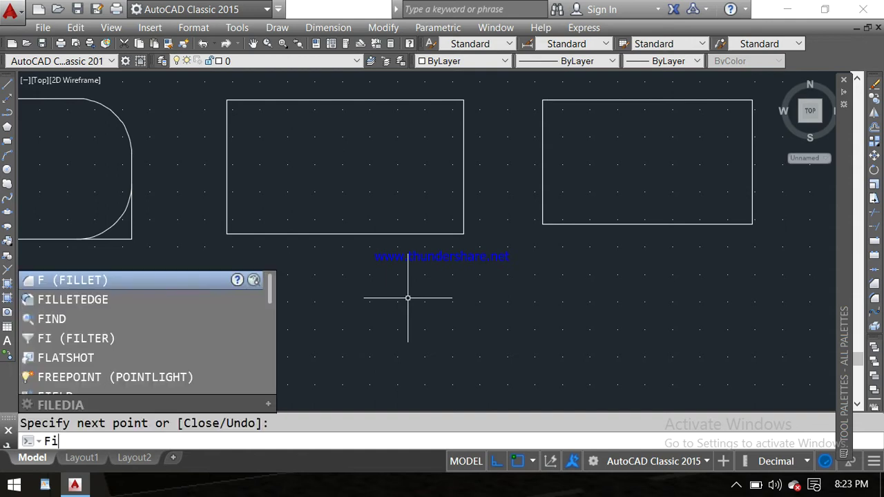
text(L)
key(Return)
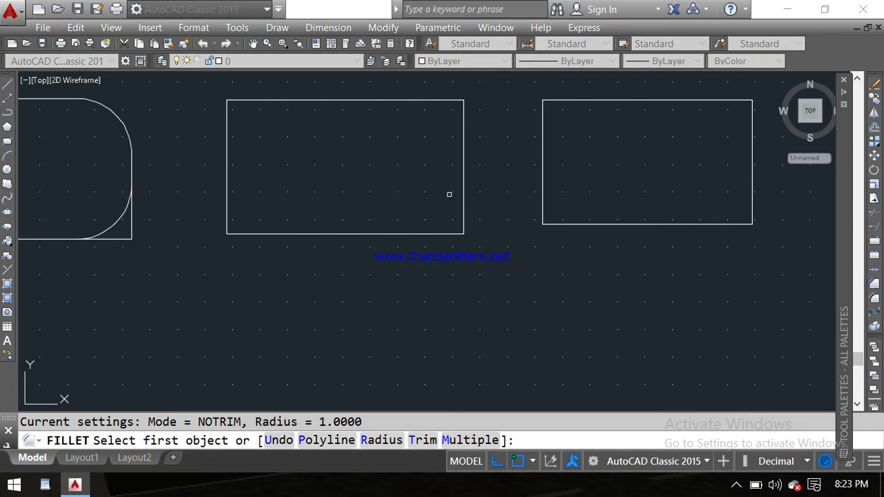
key(Escape)
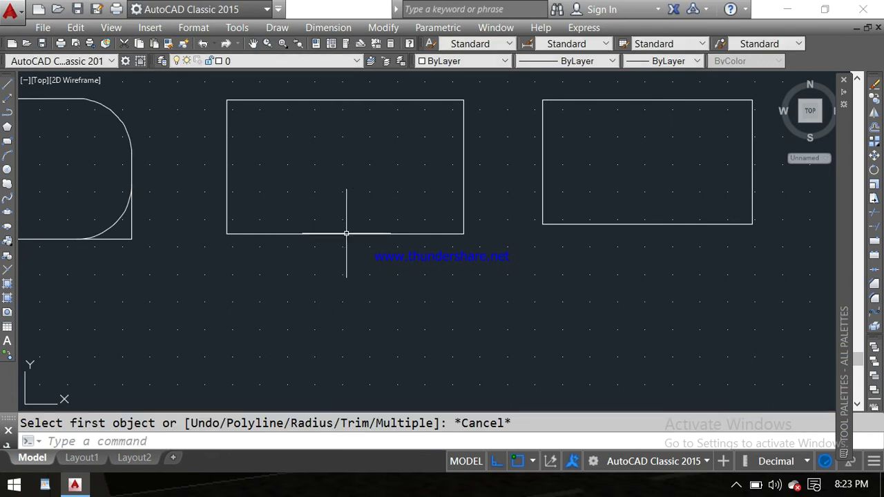
click(346, 233)
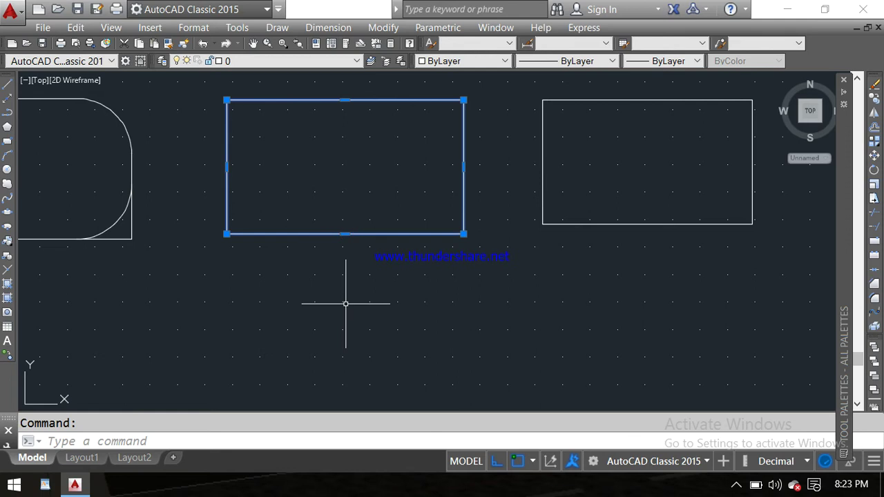
key(Escape)
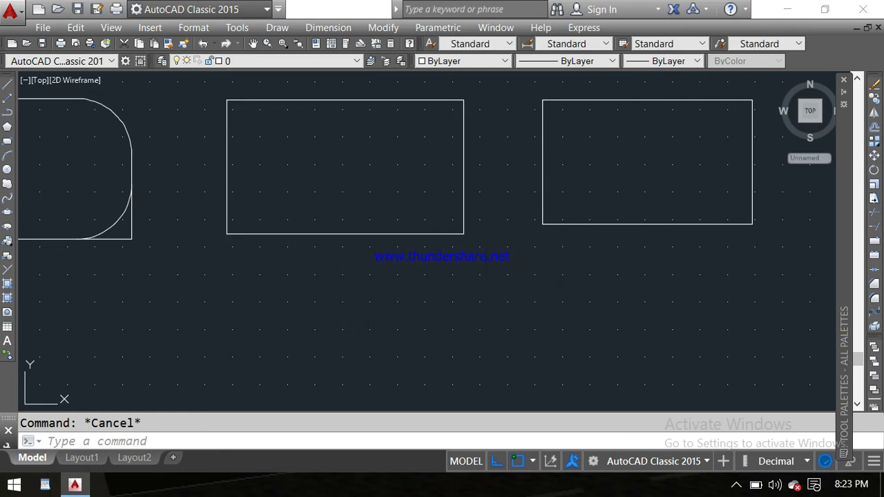
click(599, 224)
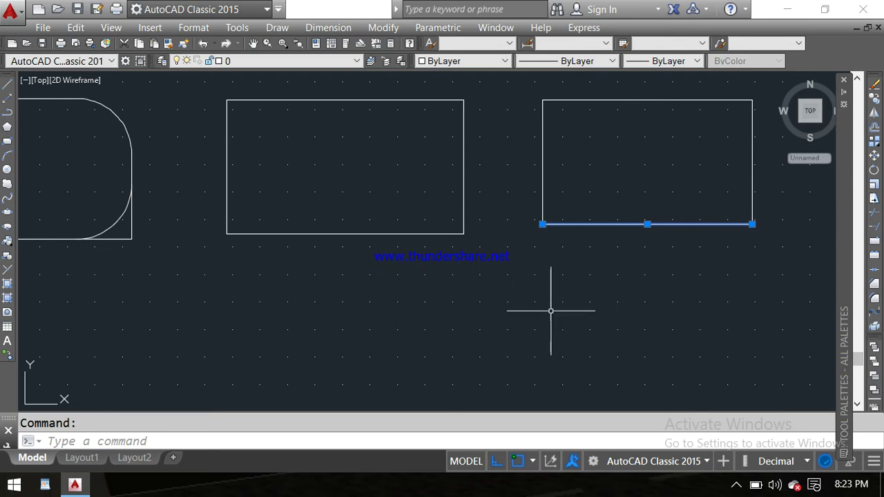
middle_drag(552, 307, 525, 335)
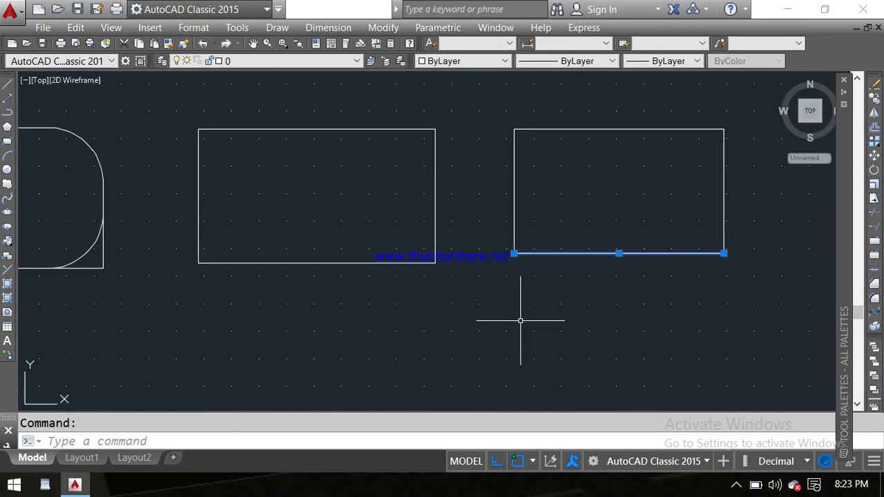
key(Escape)
click(414, 248)
click(411, 257)
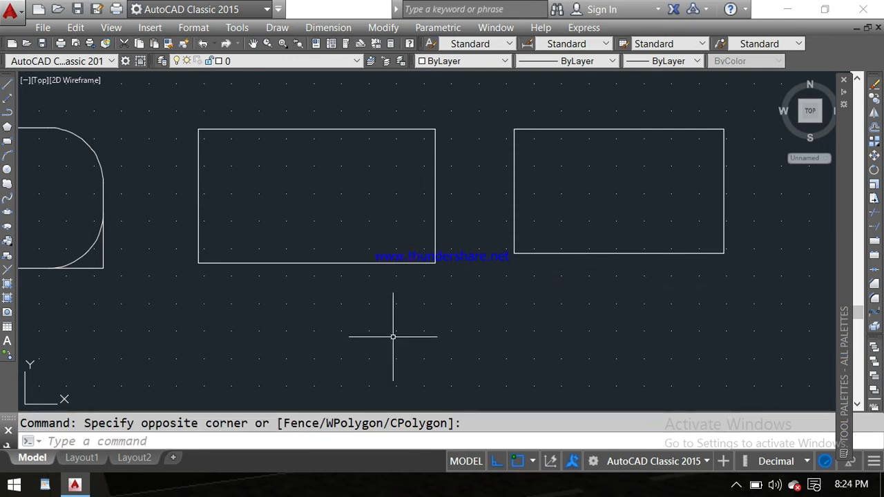
middle_drag(395, 319, 502, 314)
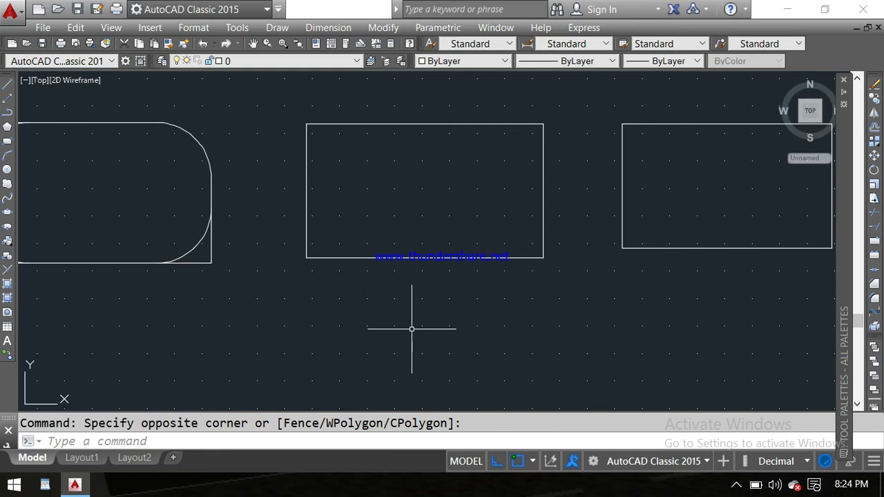
middle_drag(412, 328, 413, 302)
middle_drag(404, 302, 399, 312)
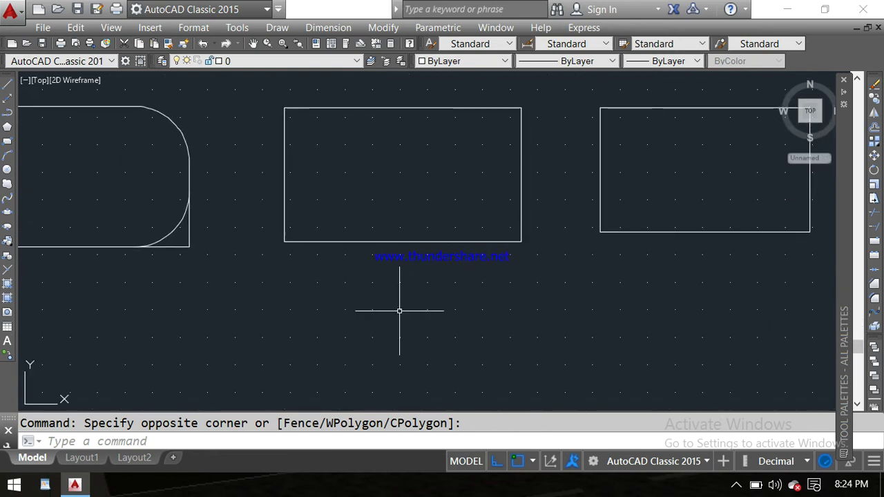
key(Escape)
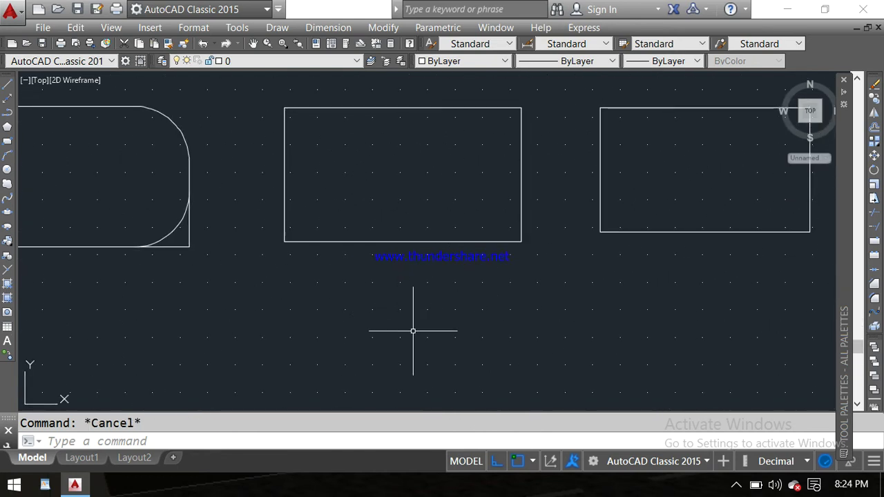
text(FIL)
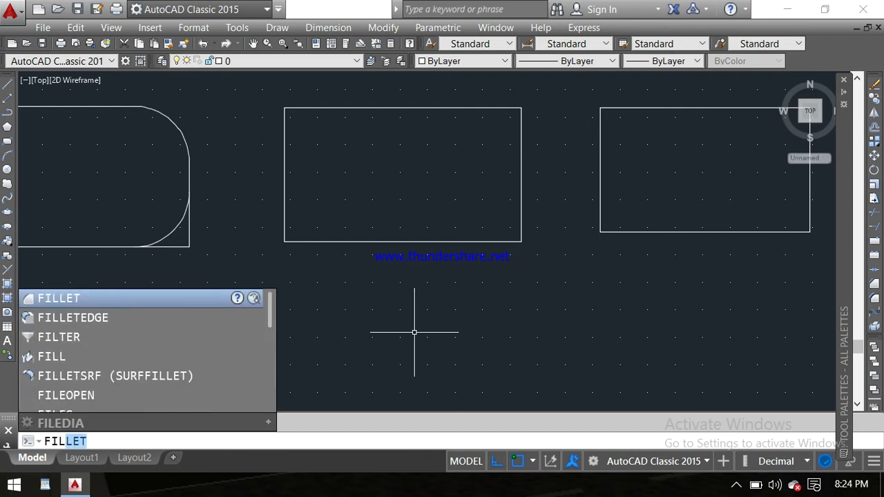
key(Return)
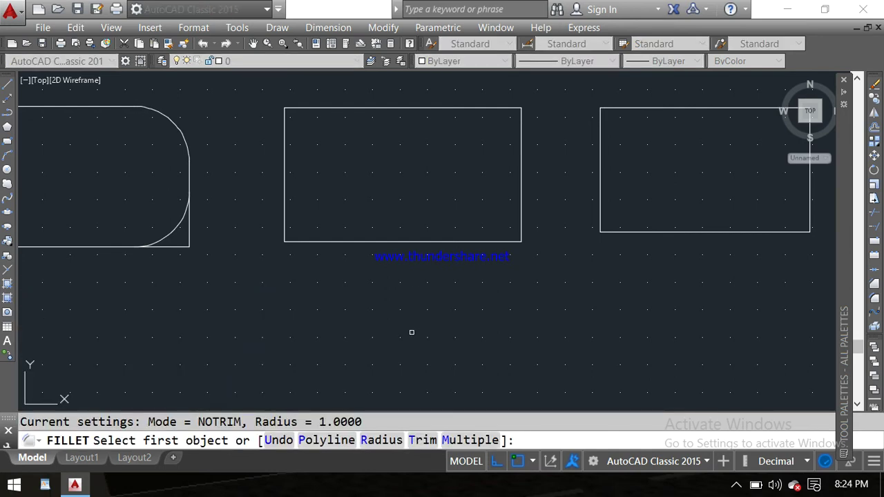
text(p)
key(Return)
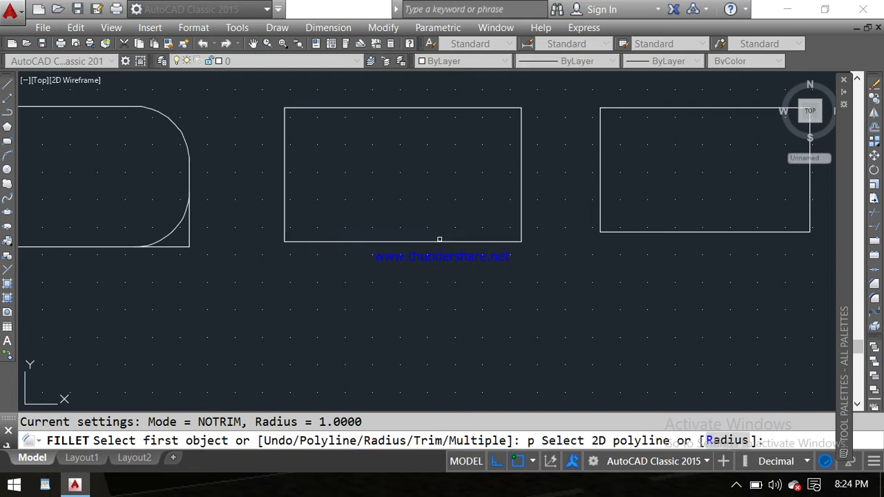
click(439, 243)
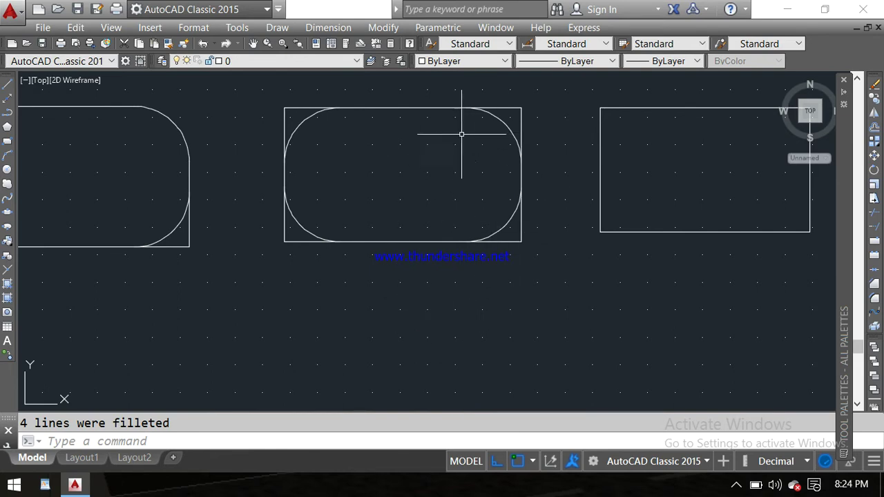
key(ctrl+z)
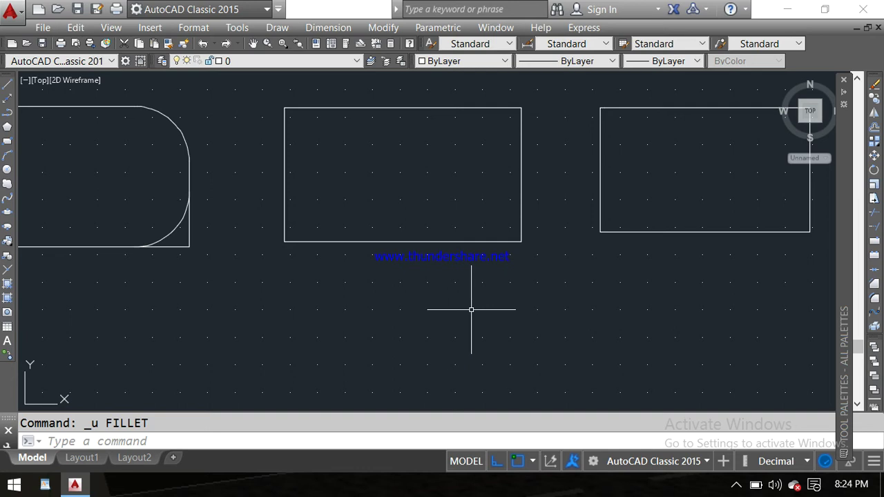
Set up FILLET in Polyline mode with radius 2, then cancel it
text(fillet)
key(Return)
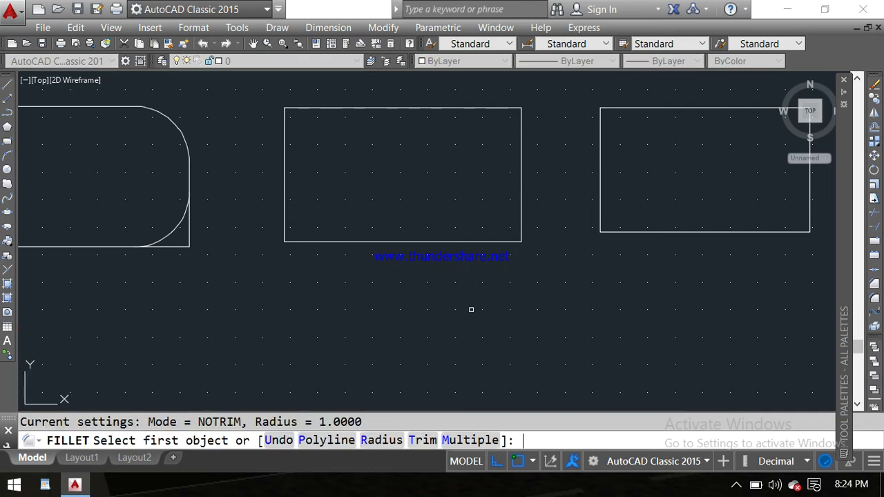
text(p)
key(Return)
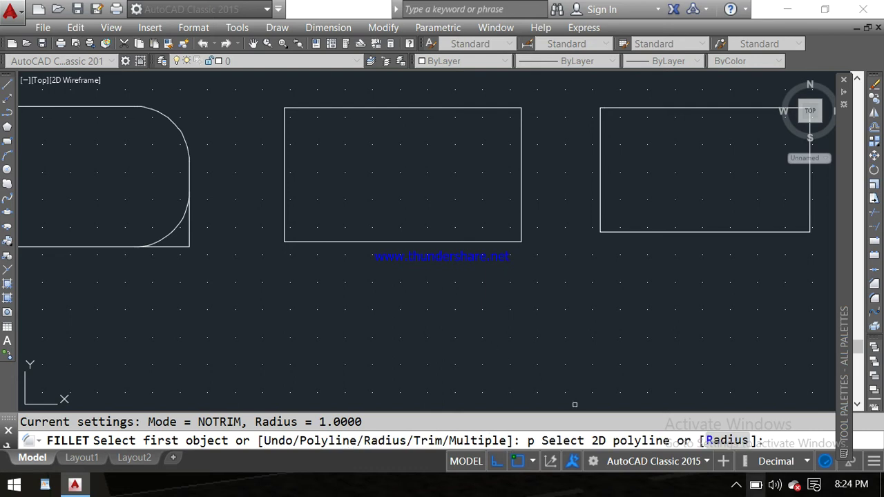
text(r)
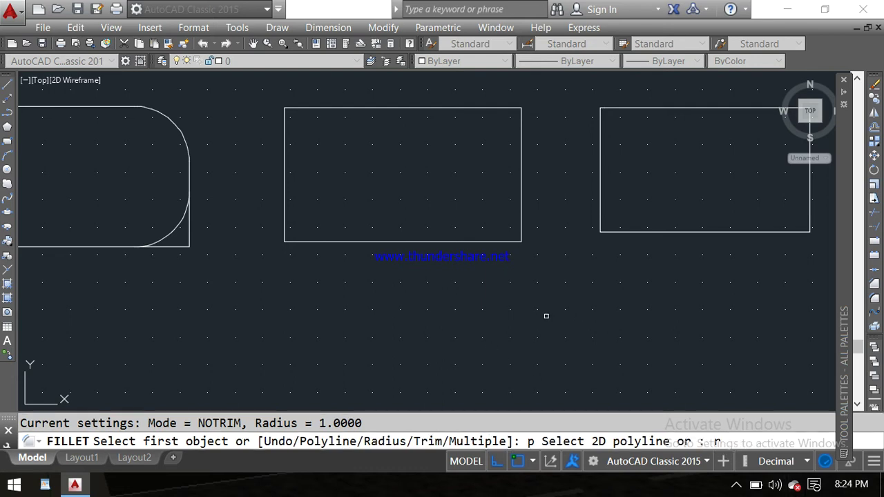
key(Return)
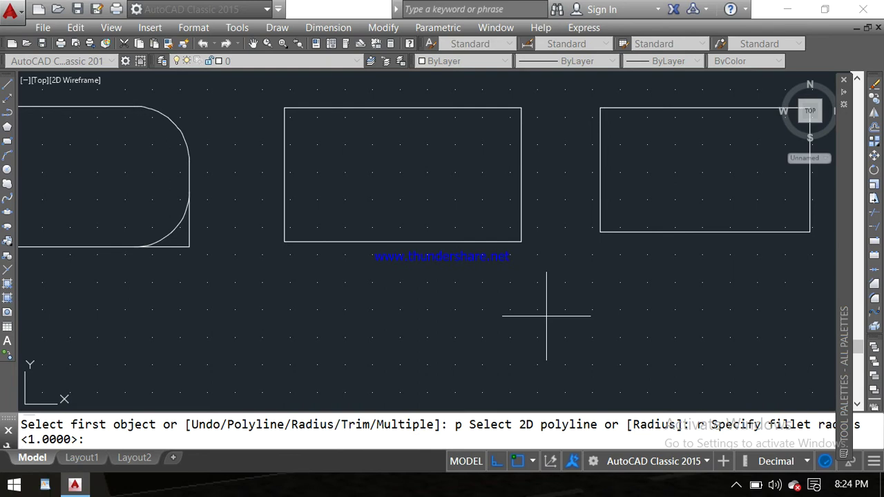
text(2)
key(Return)
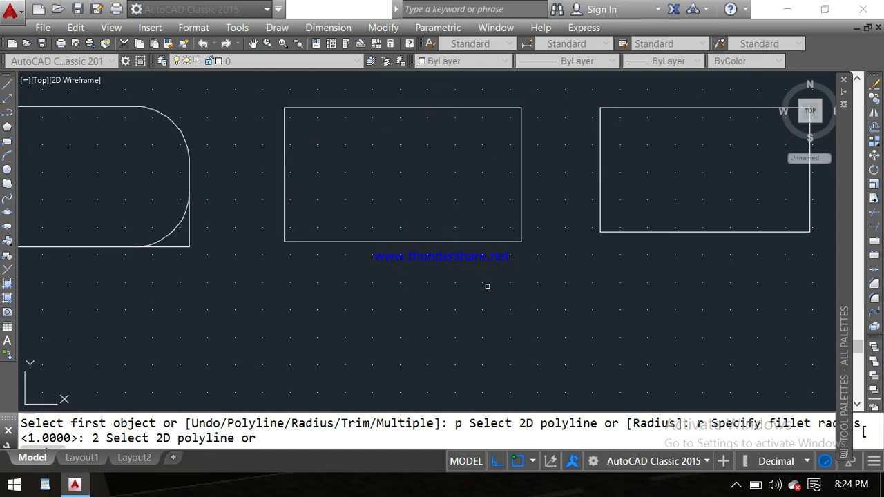
key(Escape)
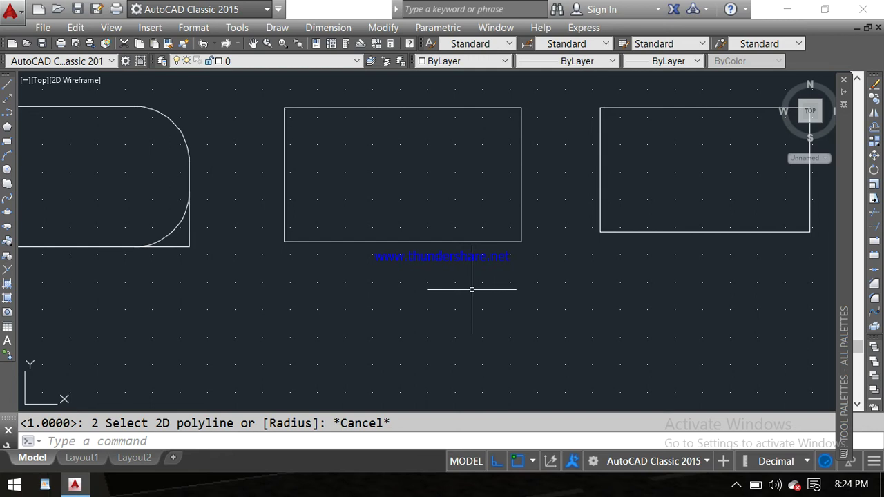
Fillet the whole middle rectangle polyline at radius 0.5
text(fFI)
key(Return)
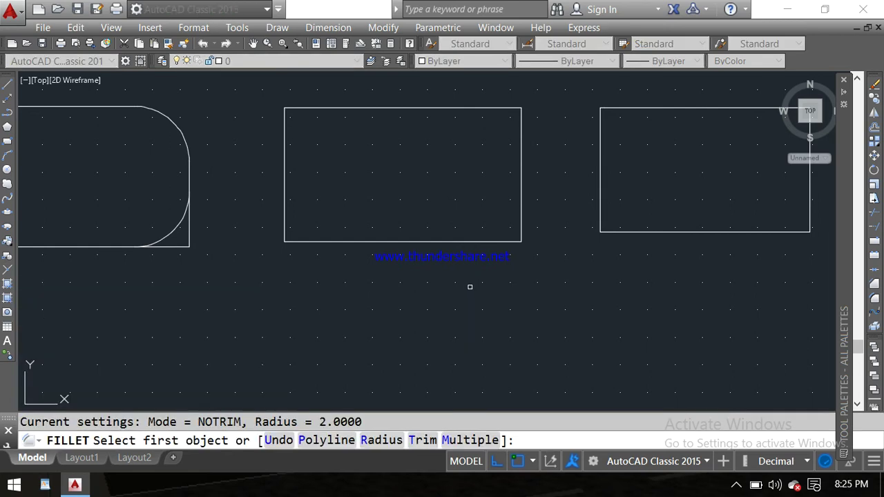
text(p)
key(Return)
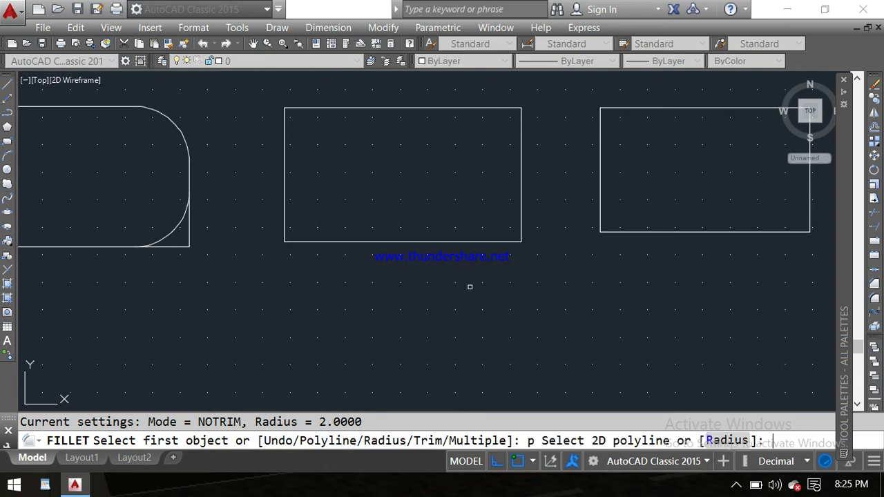
text(r)
key(Return)
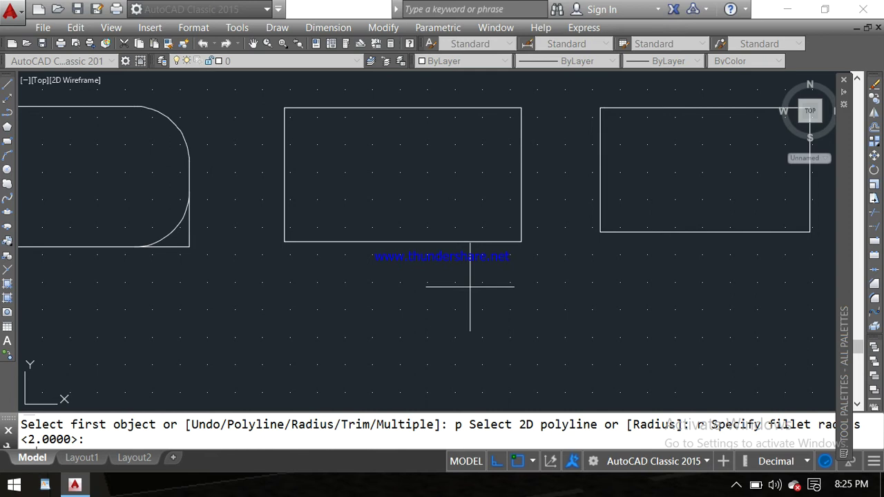
text(.5)
key(Return)
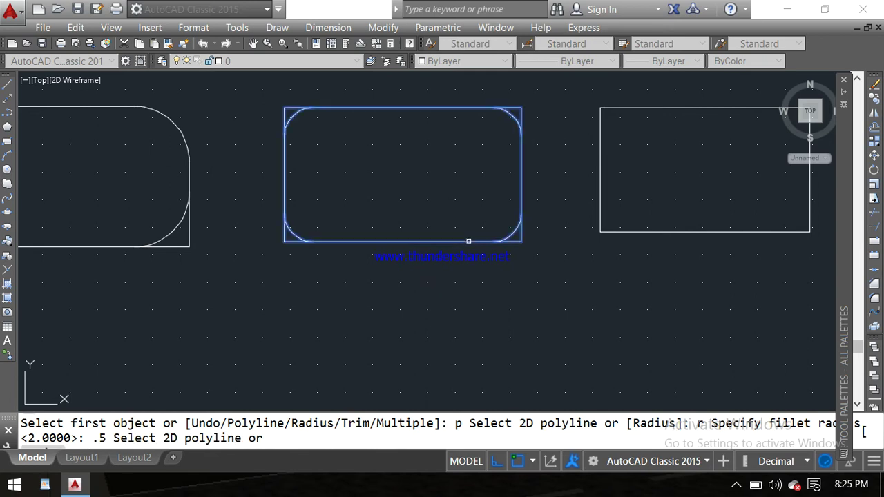
click(469, 241)
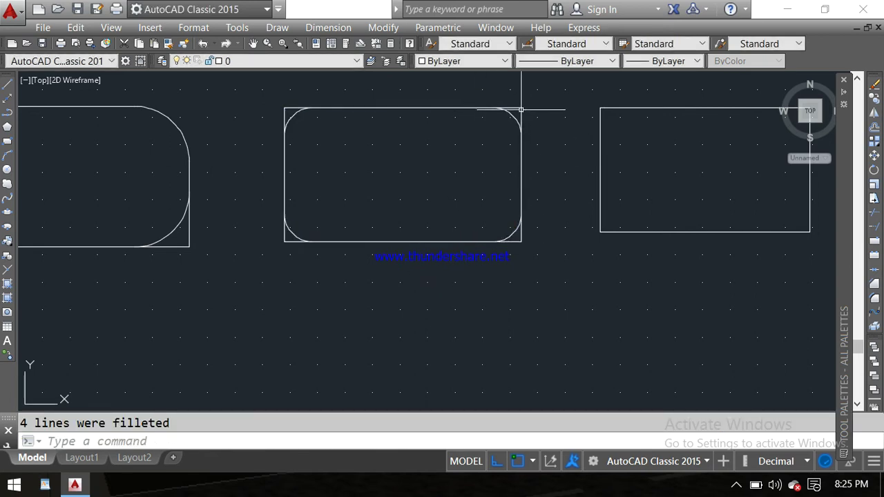
Start a linear dimension from the Dimension menu, then cancel it
middle_drag(342, 124, 341, 150)
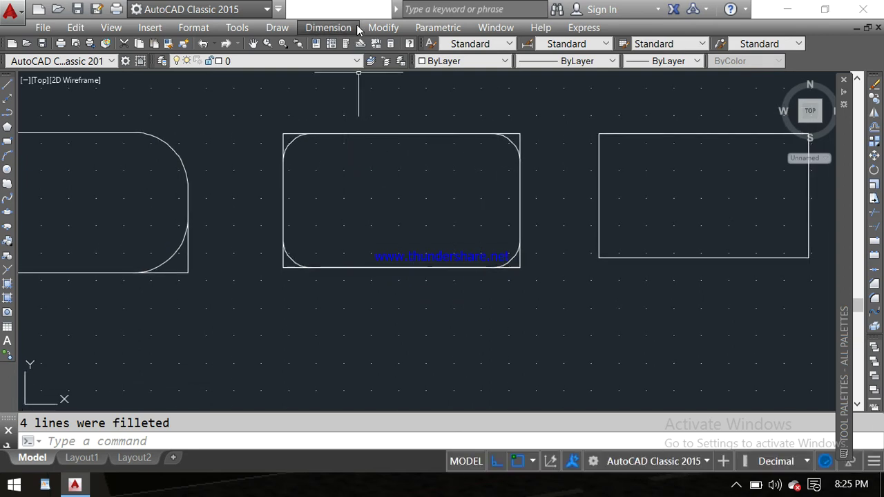
click(329, 27)
click(336, 62)
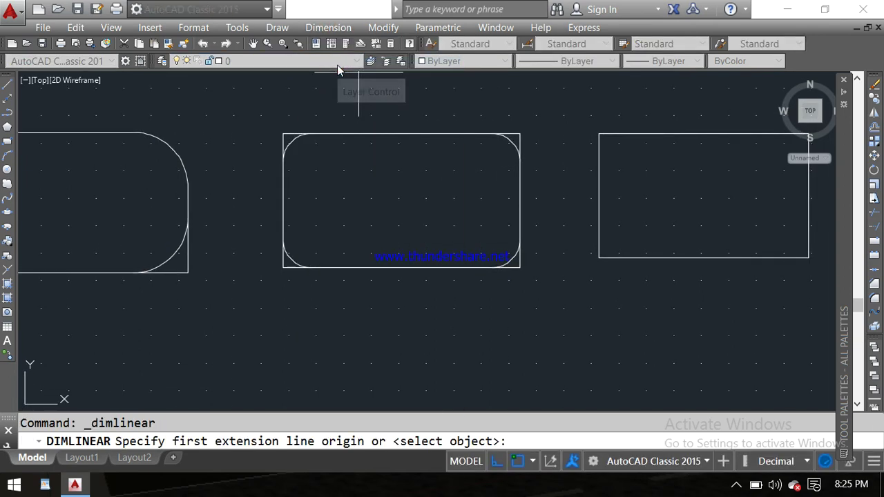
key(Escape)
Place an R0.5000 radius dimension on the middle rectangle's top-left arc
click(332, 27)
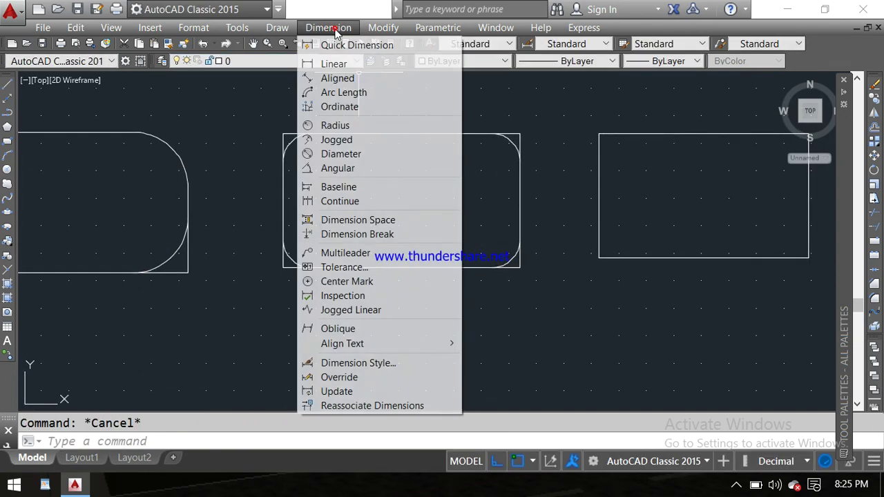
click(342, 126)
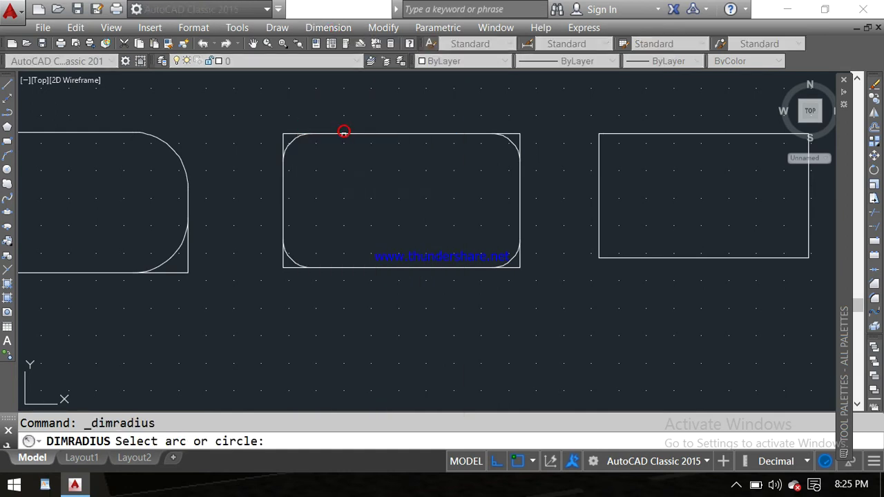
click(294, 141)
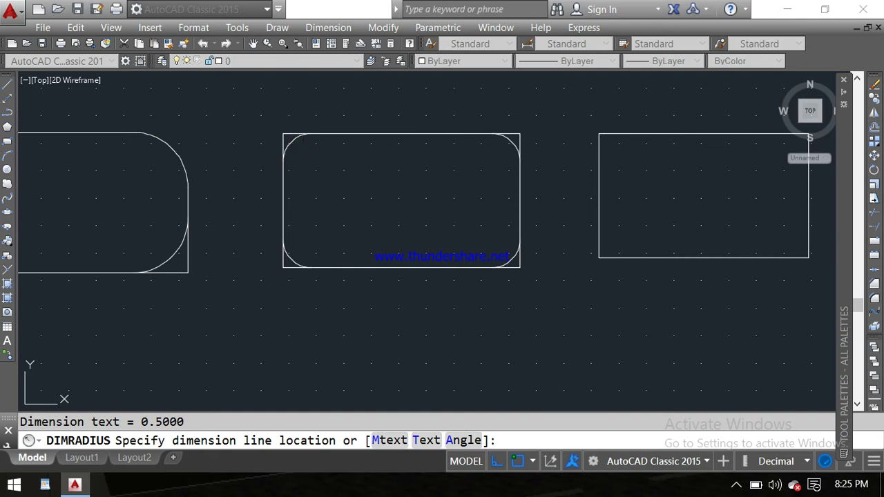
scroll(349, 154, up, 4)
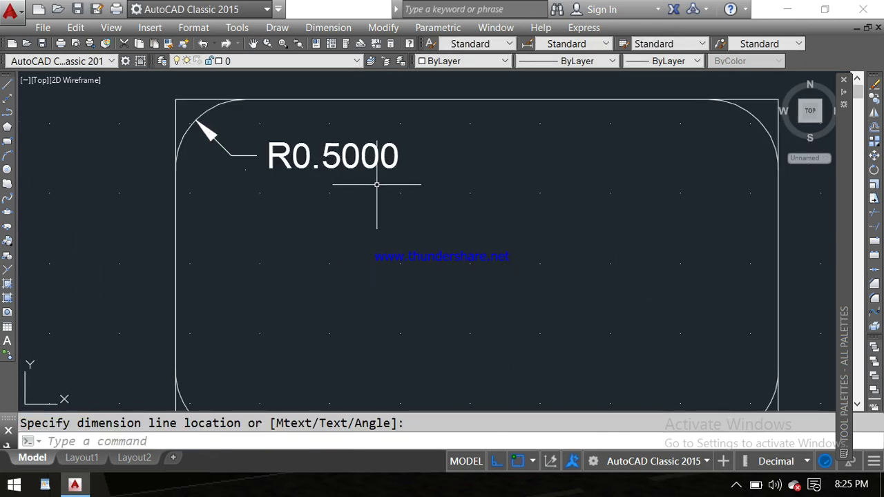
scroll(377, 185, down, 2)
key(Escape)
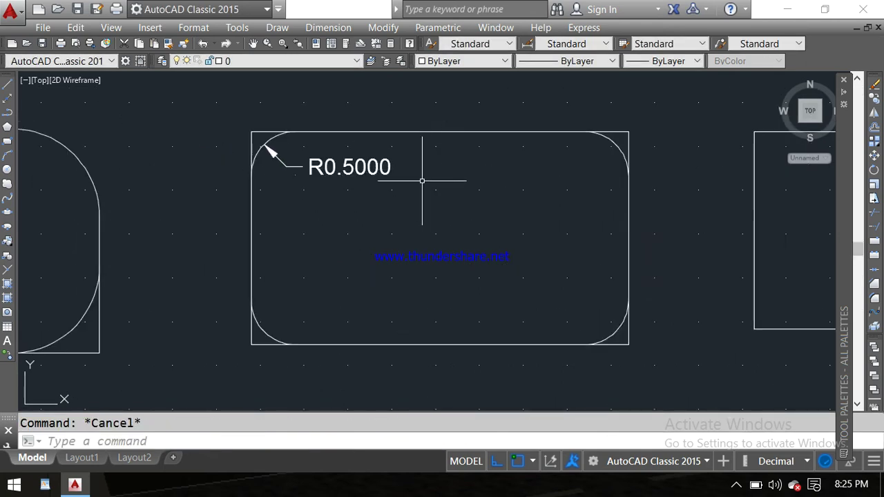
scroll(422, 181, down, 2)
scroll(550, 153, up, 5)
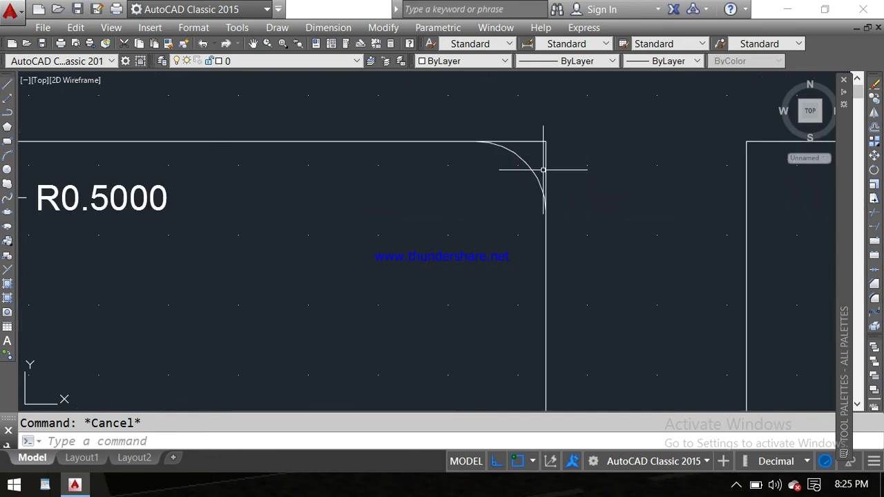
scroll(466, 189, down, 5)
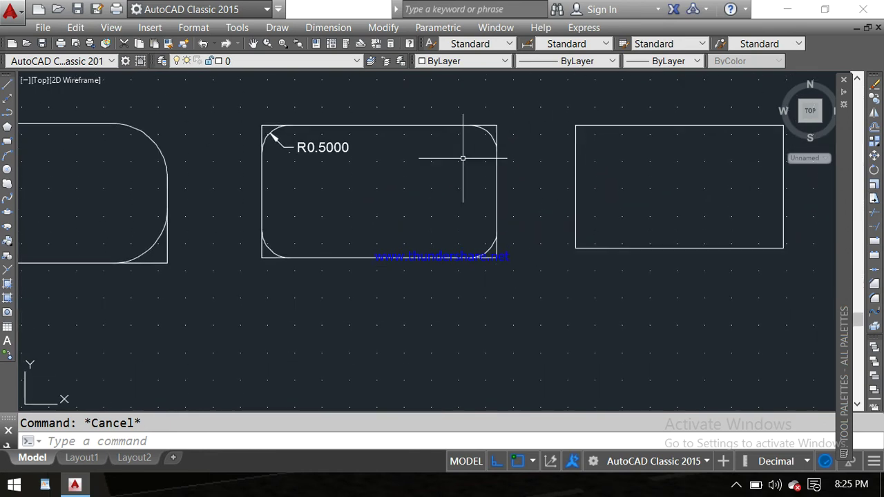
scroll(498, 150, up, 2)
scroll(504, 148, down, 2)
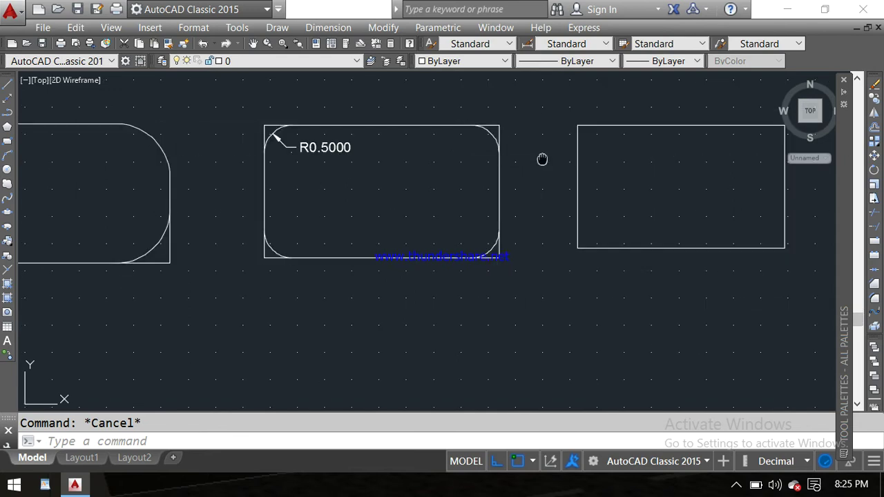
mouse_move(543, 160)
middle_down()
mouse_move(414, 169)
mouse_move(347, 156)
middle_up()
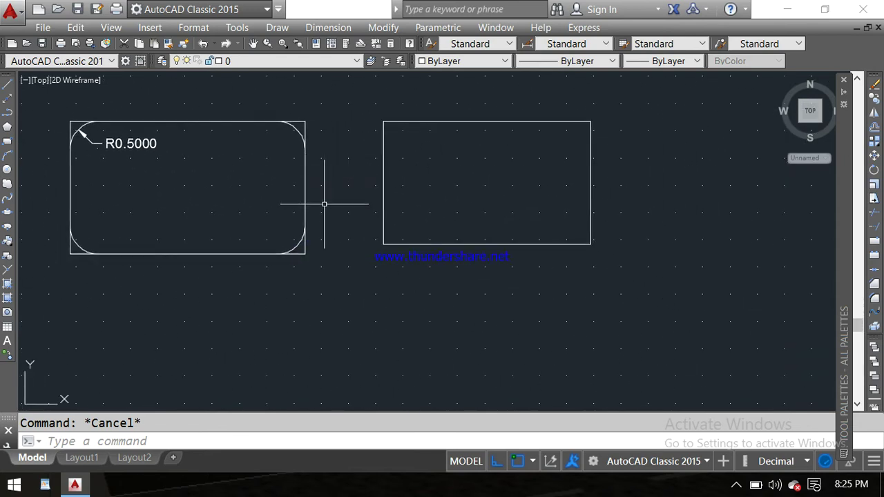
Set the fillet radius to 1, pick the right rectangle's bottom edge, then cancel
text(fi)
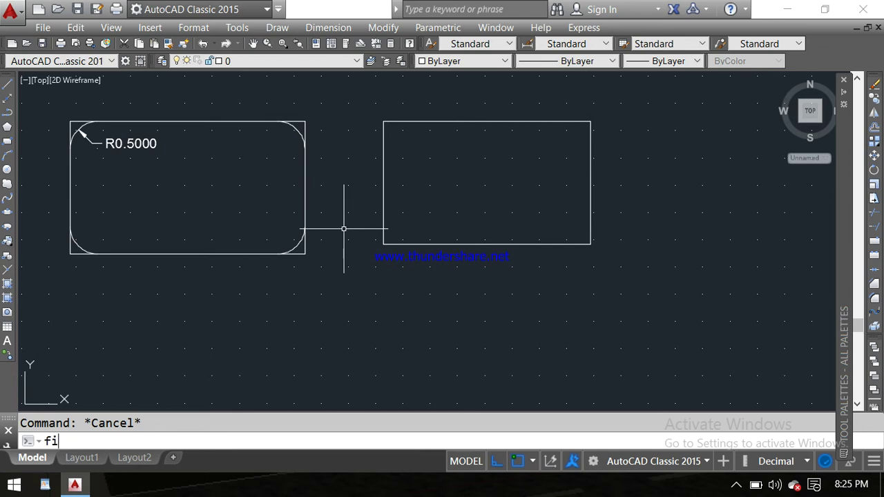
text(l)
key(Return)
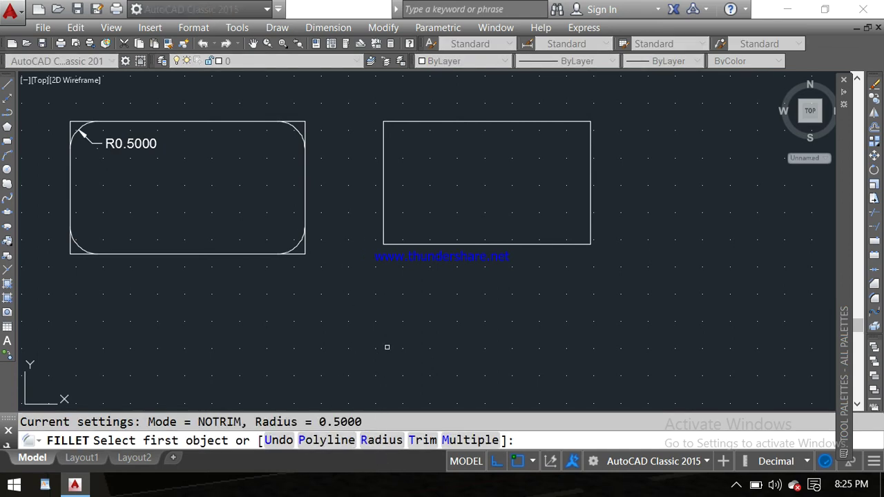
text( r)
key(Return)
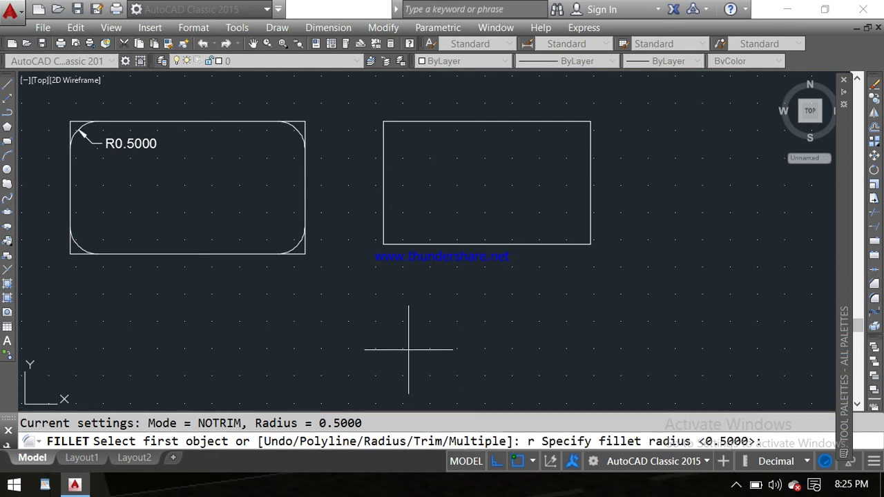
text(1)
key(Return)
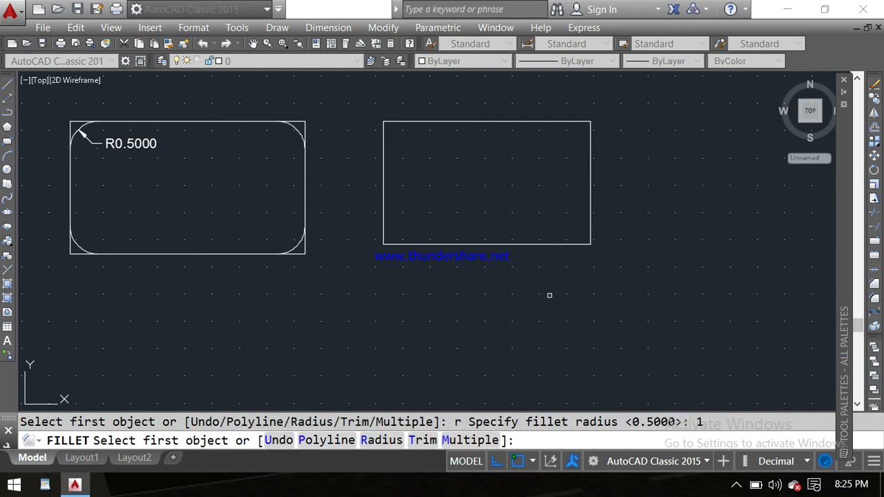
click(572, 245)
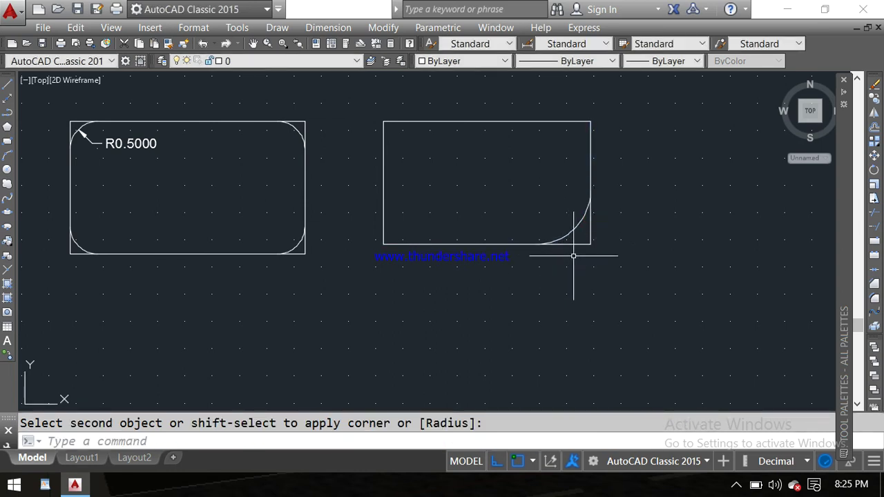
mouse_move(615, 263)
middle_down()
mouse_move(509, 307)
mouse_move(466, 263)
middle_up()
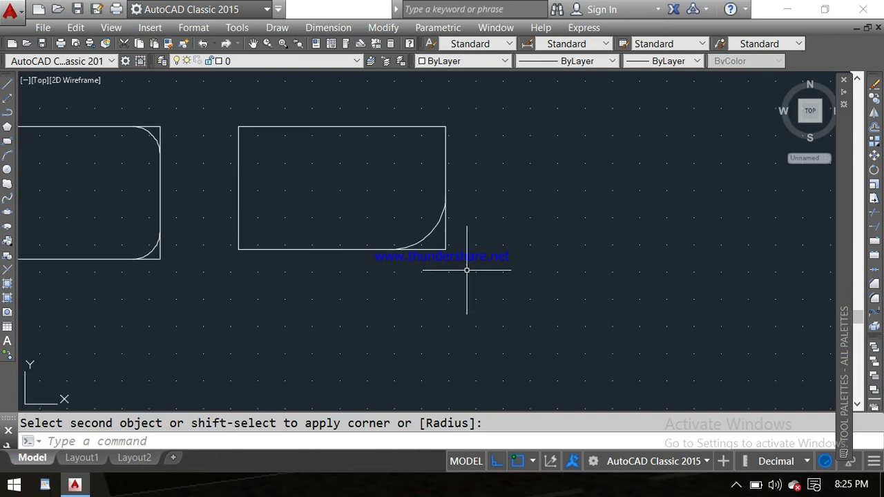
key(Escape)
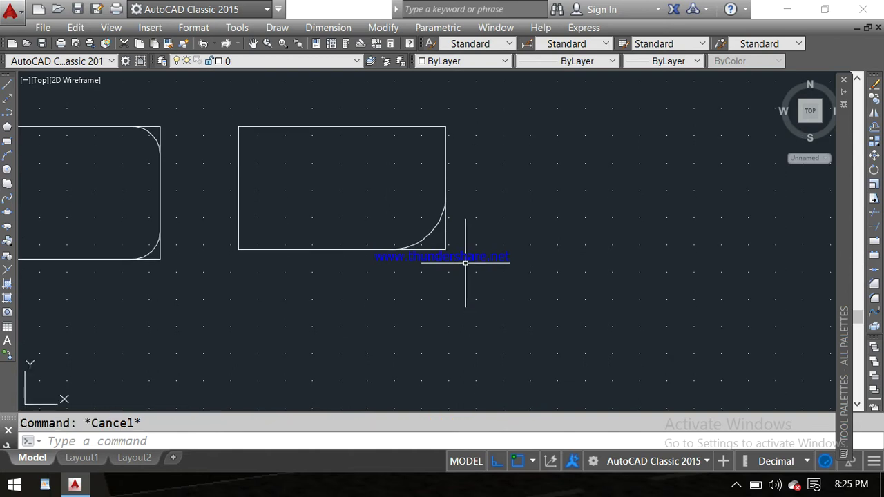
Pan right and start FILLET again with FI
middle_drag(433, 269, 501, 280)
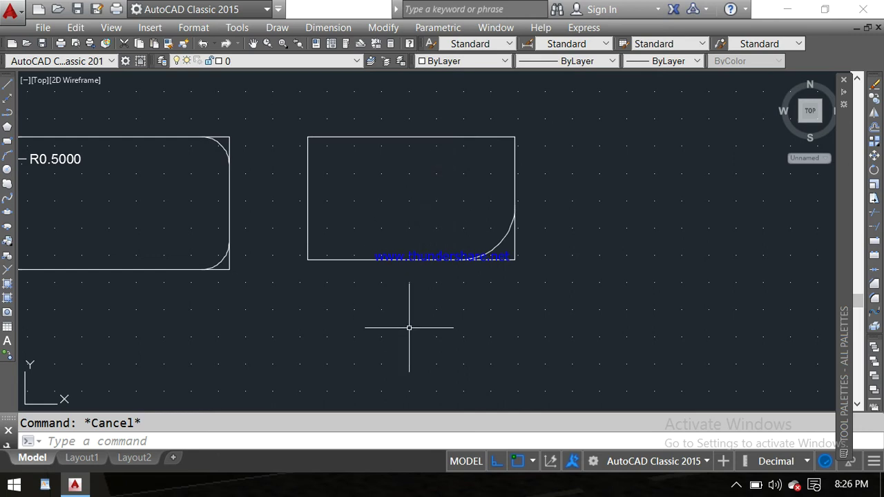
text(fi)
key(Return)
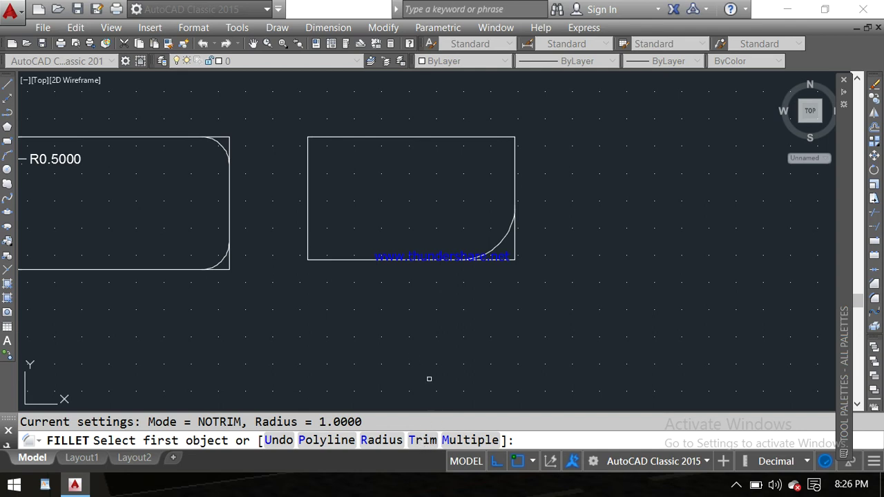
Switch fillet trim mode to Trim and round the right rectangle's top-left corner at radius 1
text( t)
key(Return)
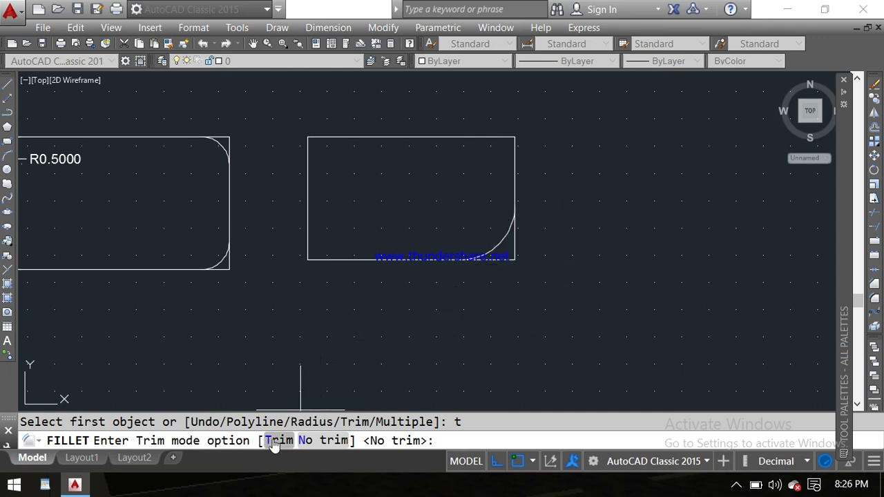
text(t)
key(Return)
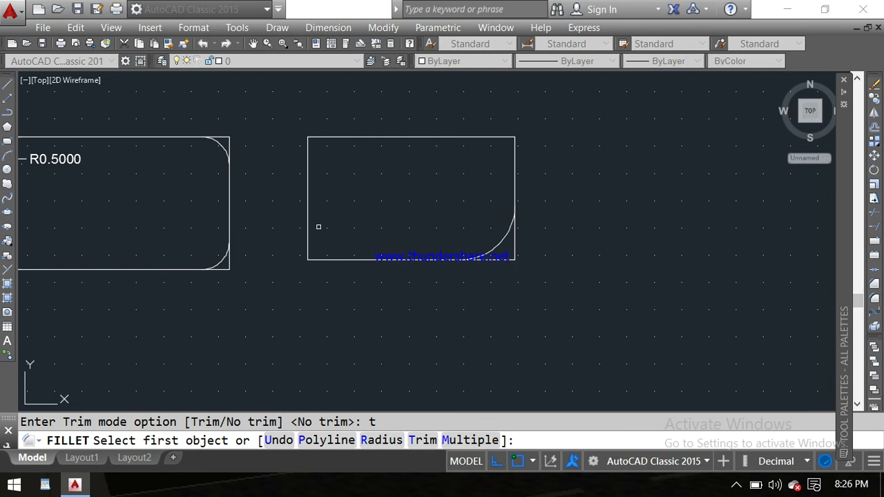
click(308, 161)
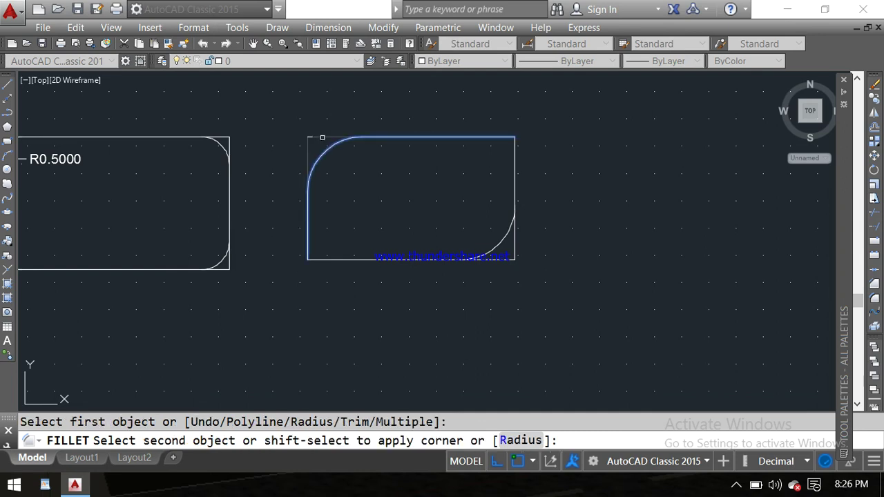
click(316, 137)
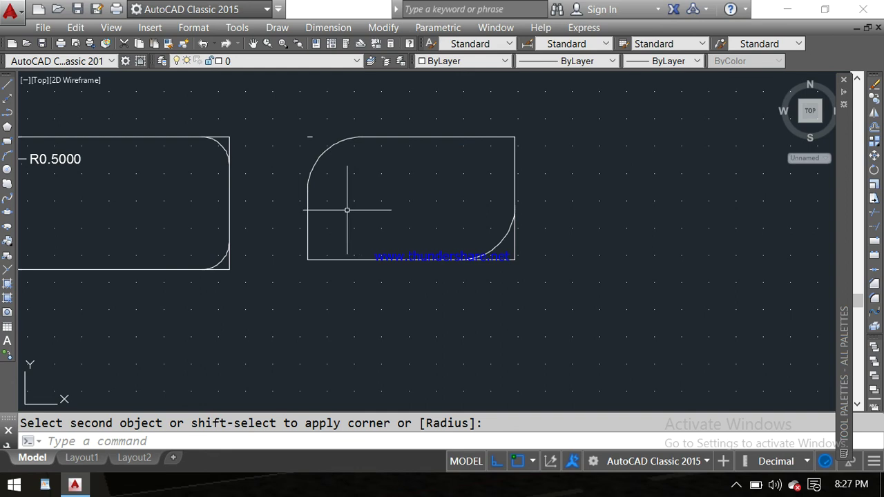
middle_drag(449, 201, 379, 202)
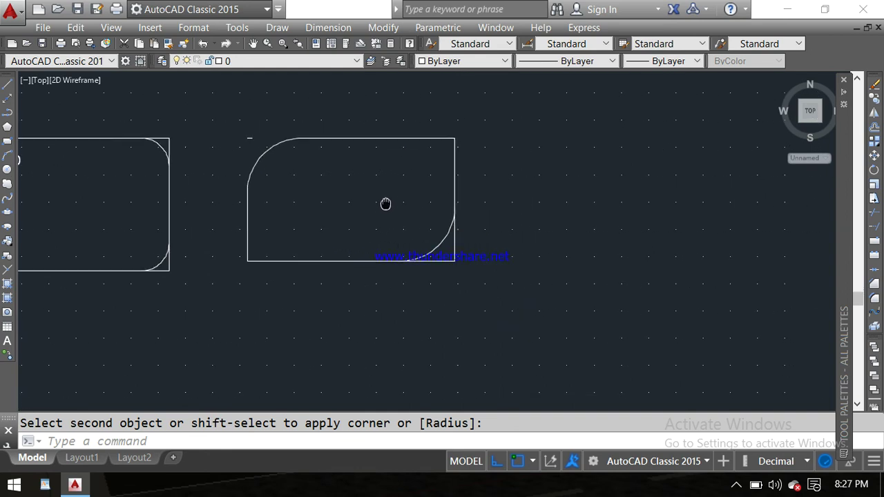
key(Escape)
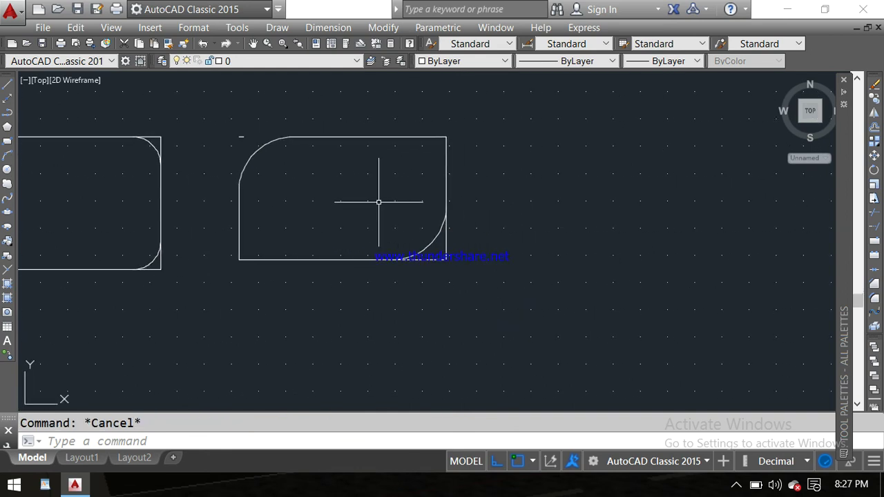
middle_drag(404, 287, 407, 262)
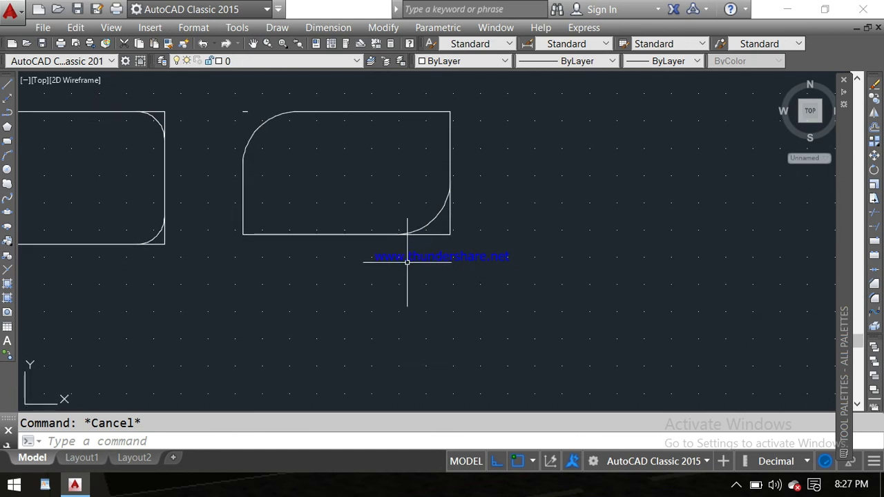
Restart FILLET in Multiple mode with a 0.5 radius
text(F)
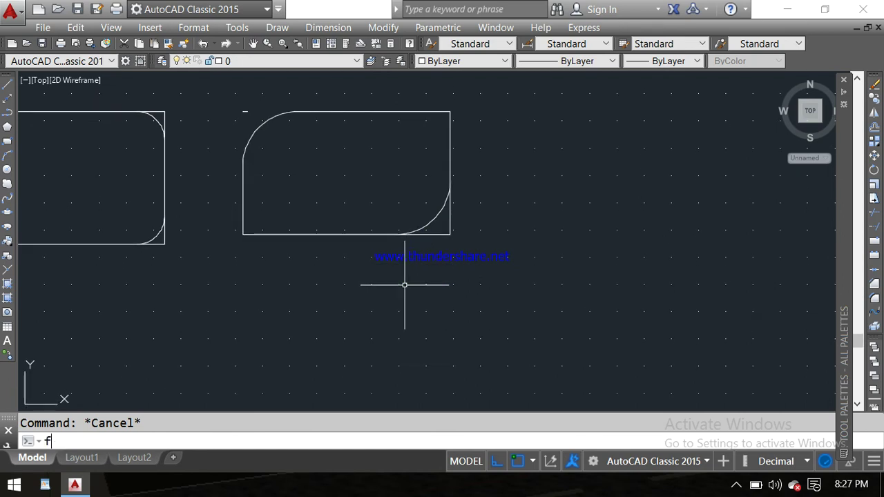
text(Illet)
key(Return)
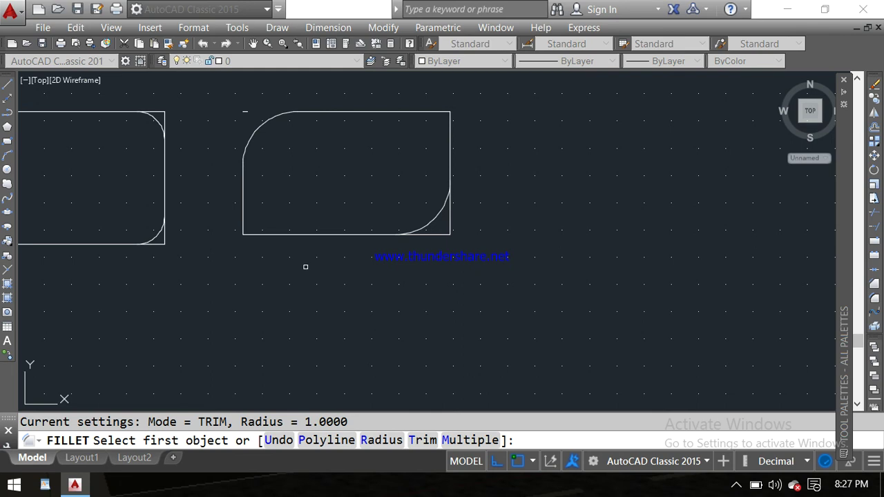
key(Return)
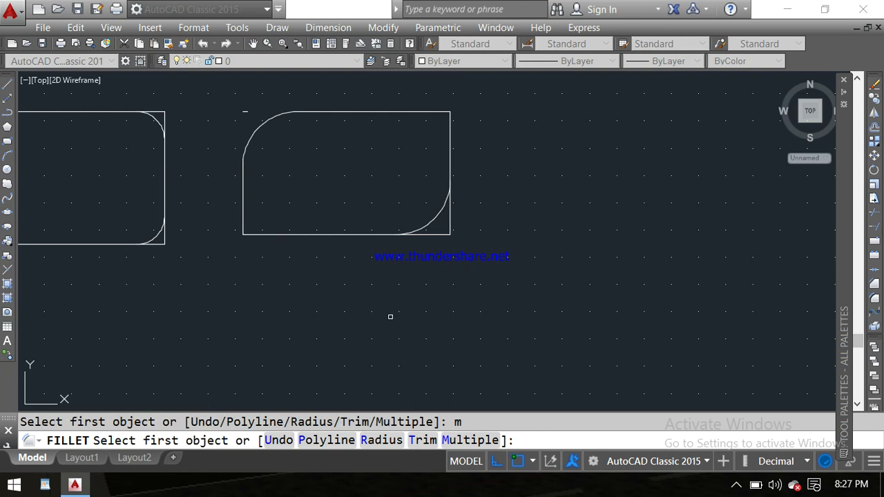
text(r)
key(Return)
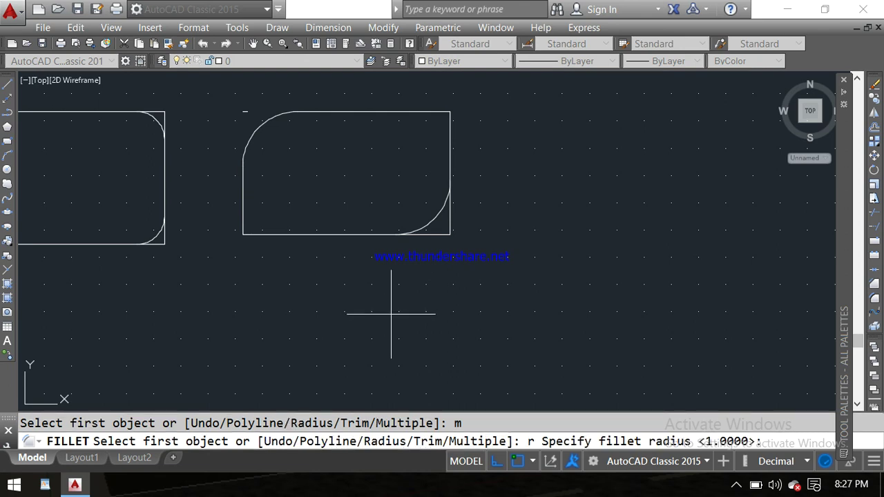
text( .5)
key(Return)
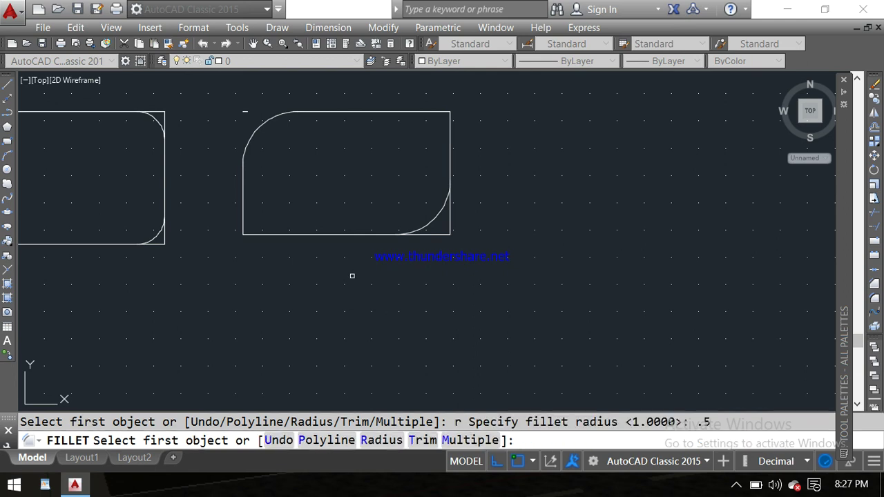
Round the right rectangle's bottom-left and top-right corners
click(268, 235)
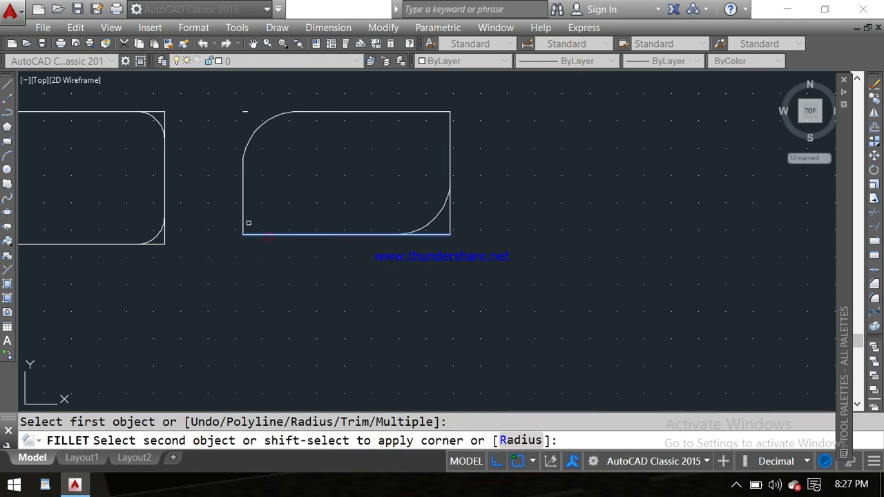
click(245, 218)
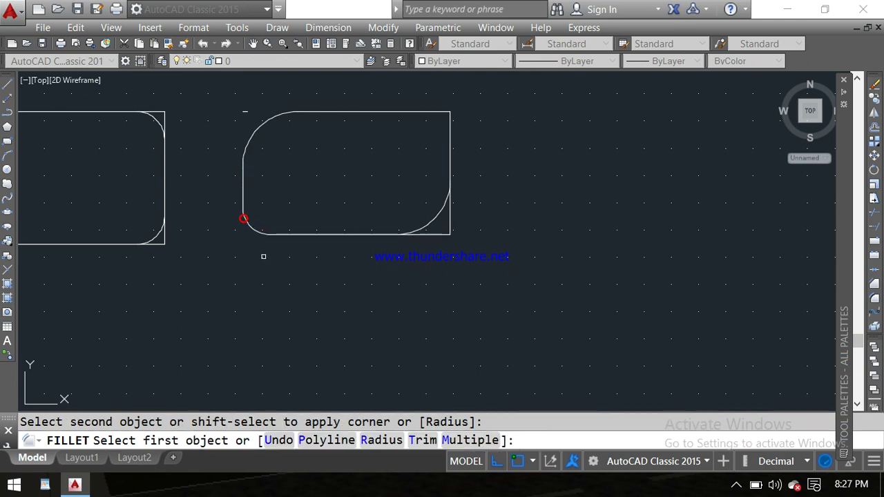
click(448, 129)
click(426, 112)
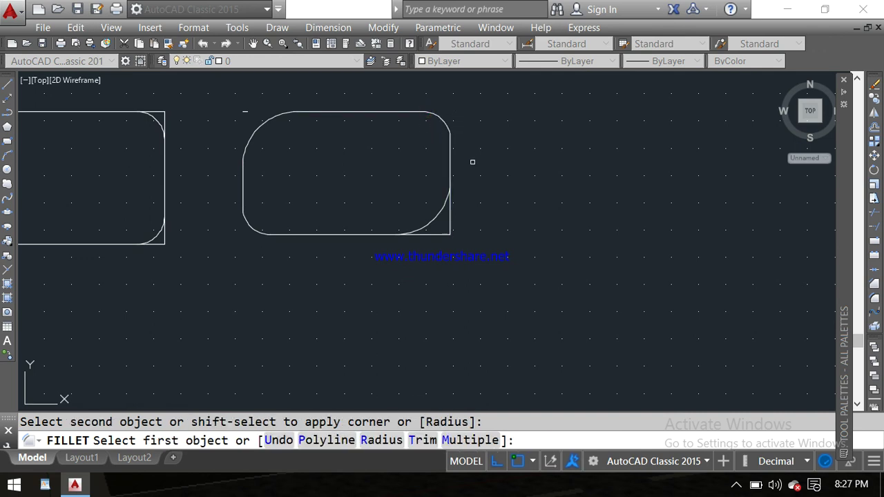
key(Escape)
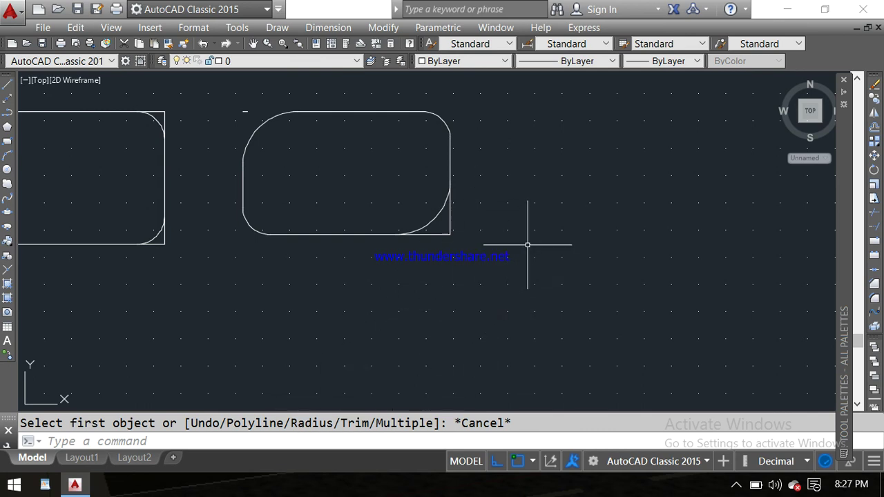
middle_drag(527, 245, 711, 242)
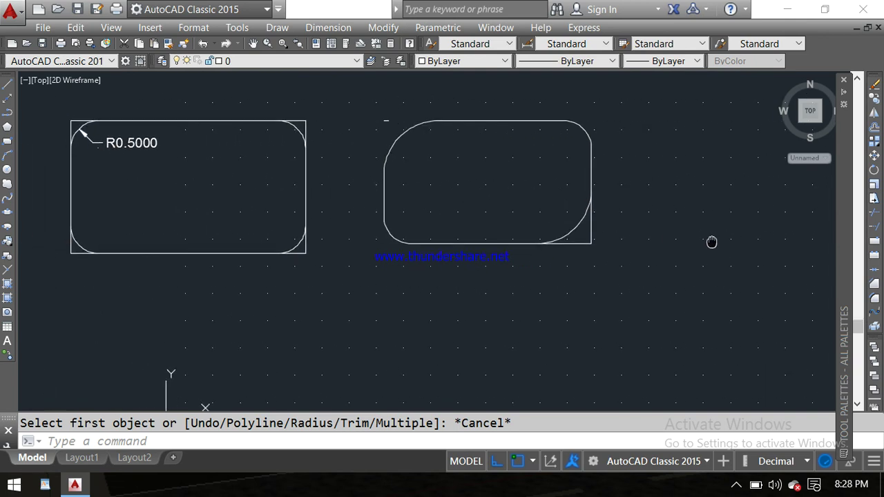
scroll(715, 245, down, 2)
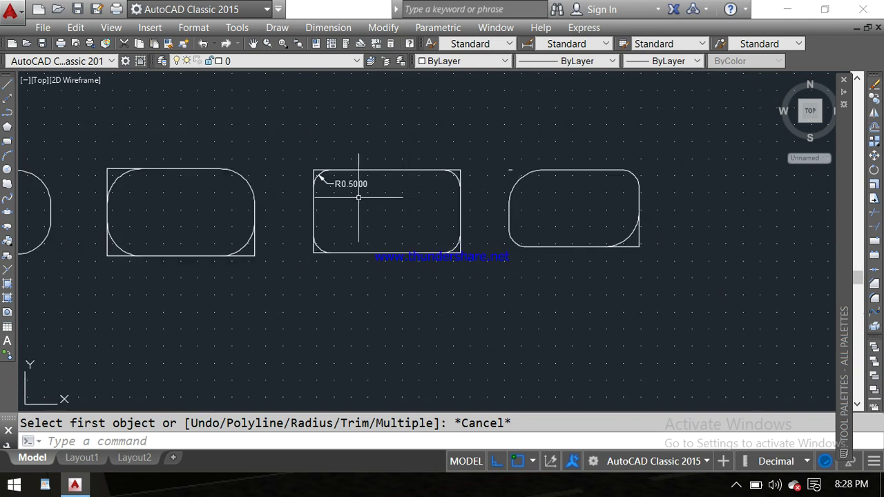
middle_drag(359, 197, 461, 168)
scroll(461, 168, down, 2)
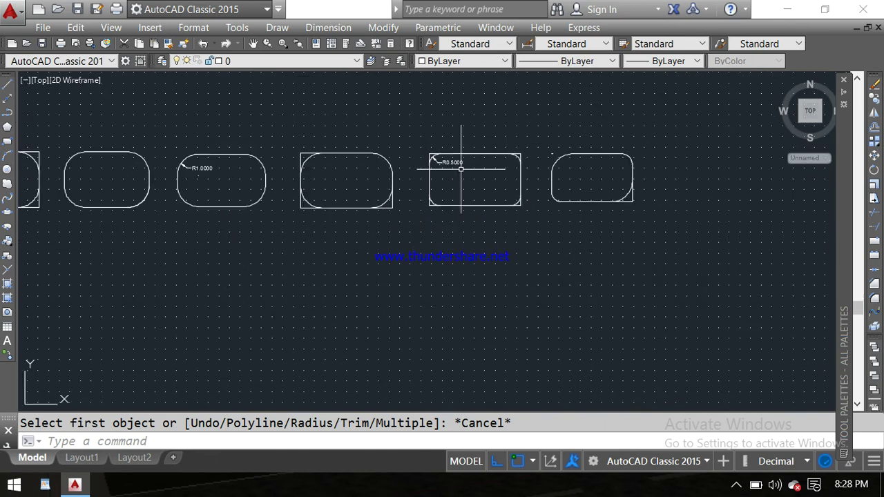
scroll(314, 190, up, 2)
mouse_move(311, 195)
middle_down()
mouse_move(355, 195)
mouse_move(315, 233)
middle_up()
middle_drag(552, 234, 361, 234)
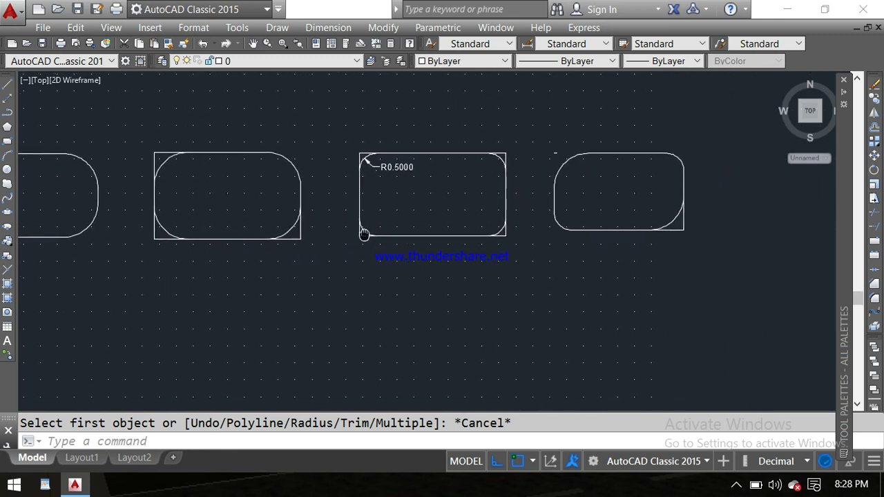
scroll(509, 242, up, 2)
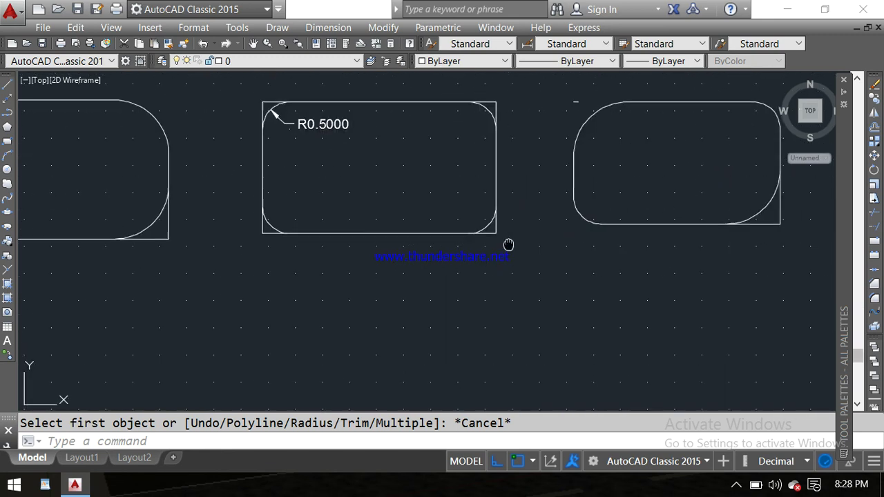
middle_drag(509, 246, 432, 312)
scroll(485, 183, up, 1)
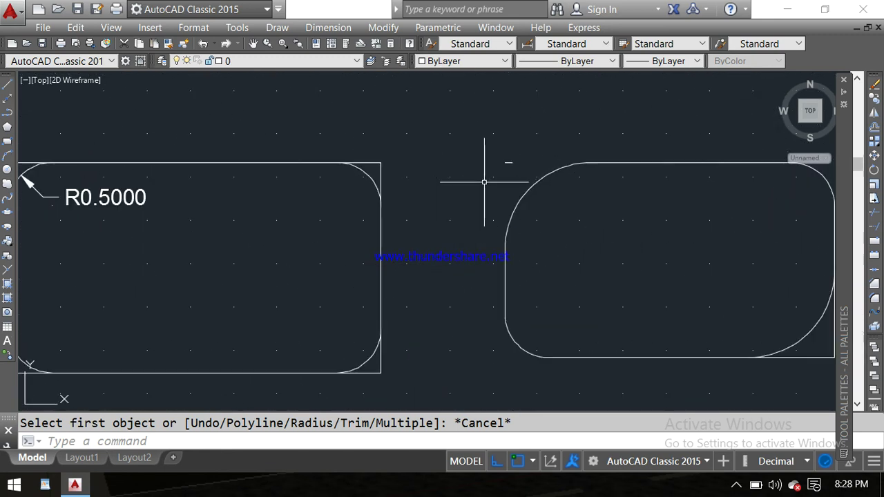
scroll(485, 182, down, 1)
scroll(485, 182, down, 2)
middle_drag(475, 195, 557, 182)
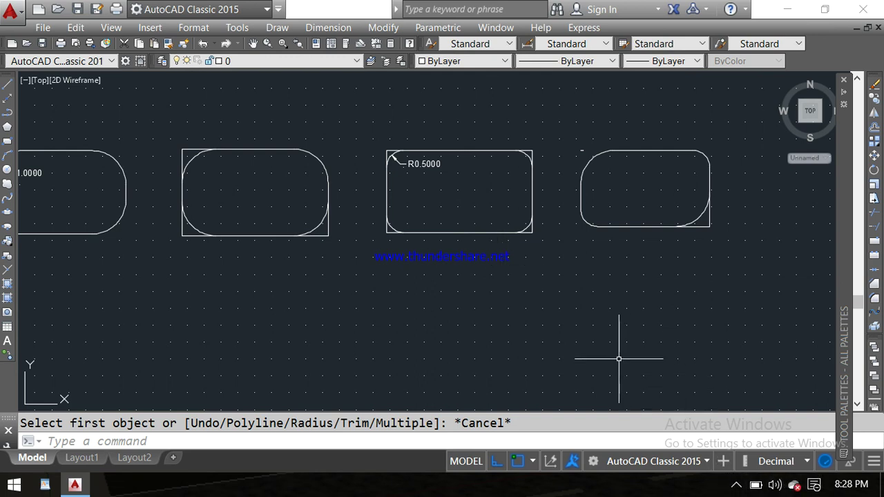
click(737, 486)
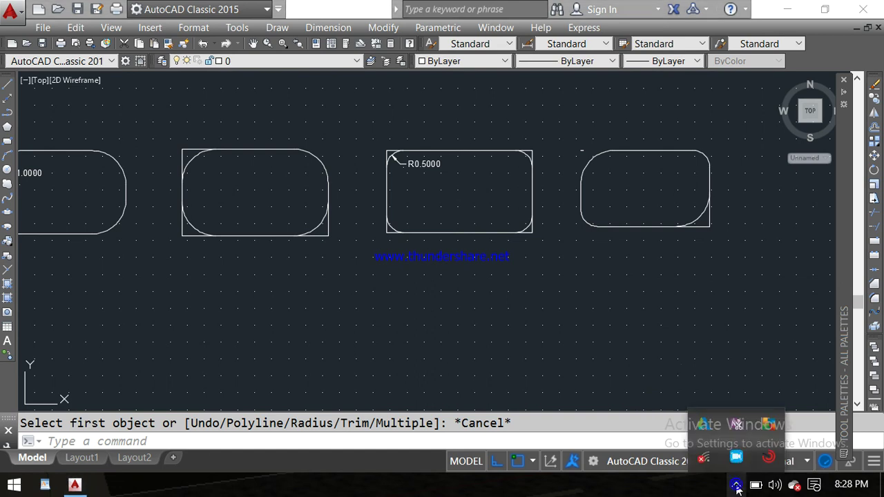
right_click(736, 458)
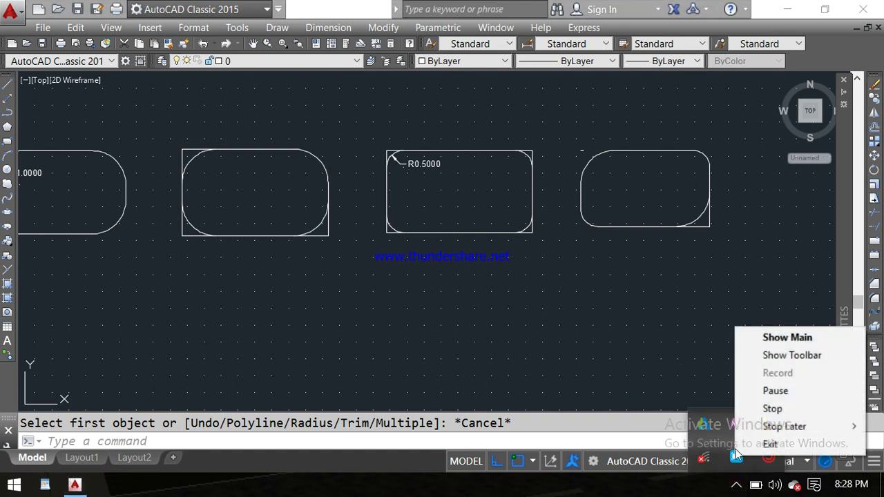